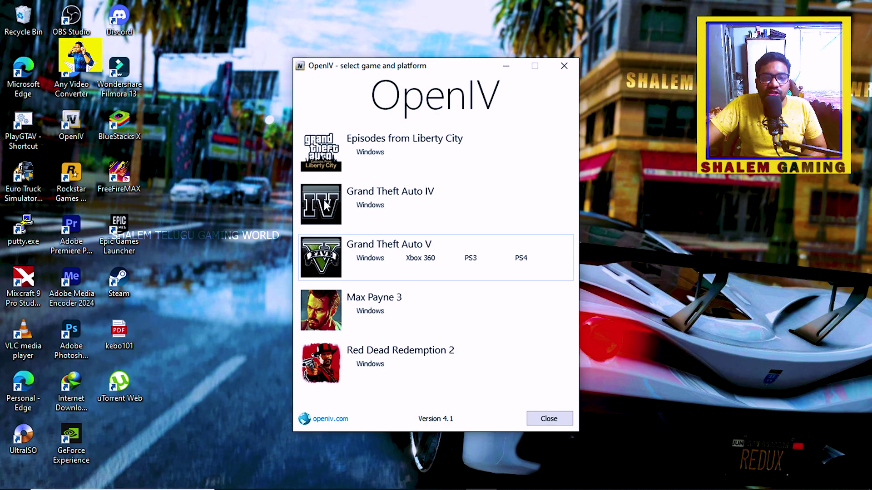
Step: Open the Windows version of GTA V in OpenIV and turn on edit mode
left_click(372, 258)
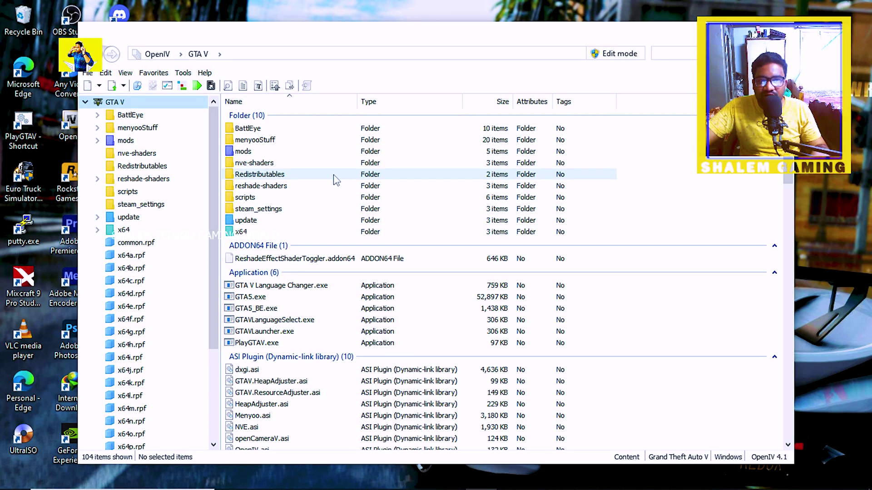
left_click(606, 52)
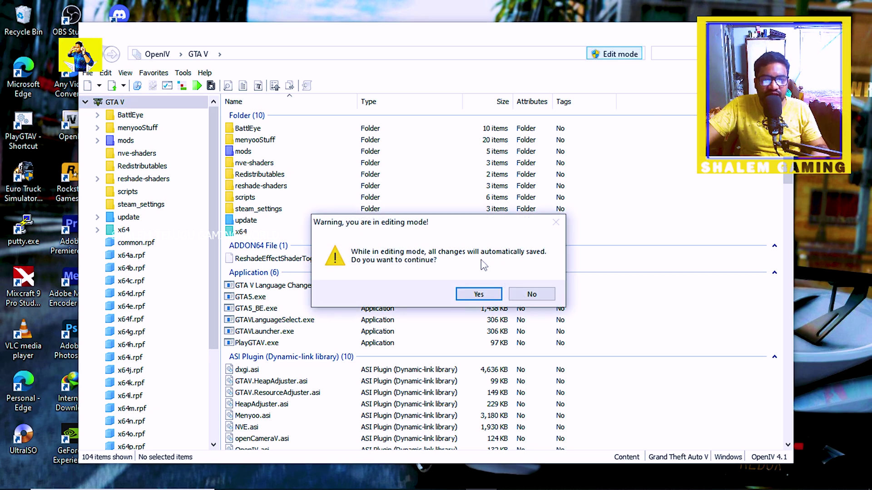
left_click(484, 293)
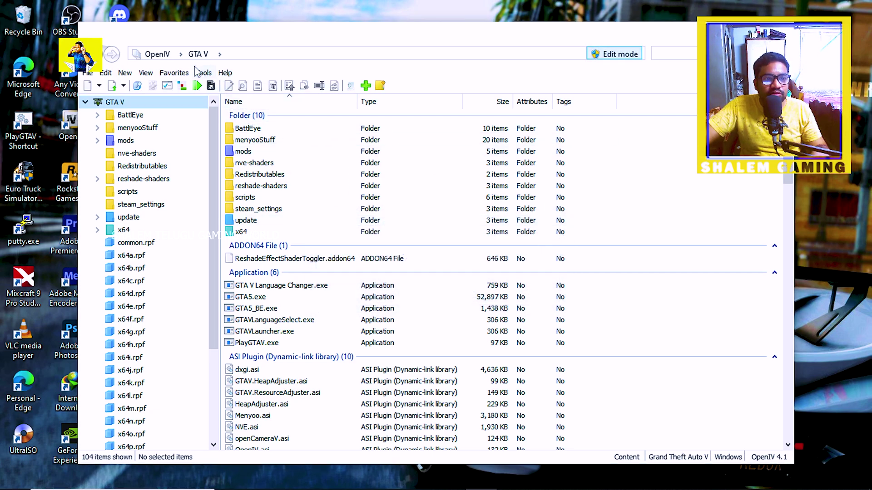
Step: Load the UNINSTALL - NaturalVision Evolved package from 24. NaturalVision Uninstaller into Package Installer
left_click(203, 73)
left_click(252, 162)
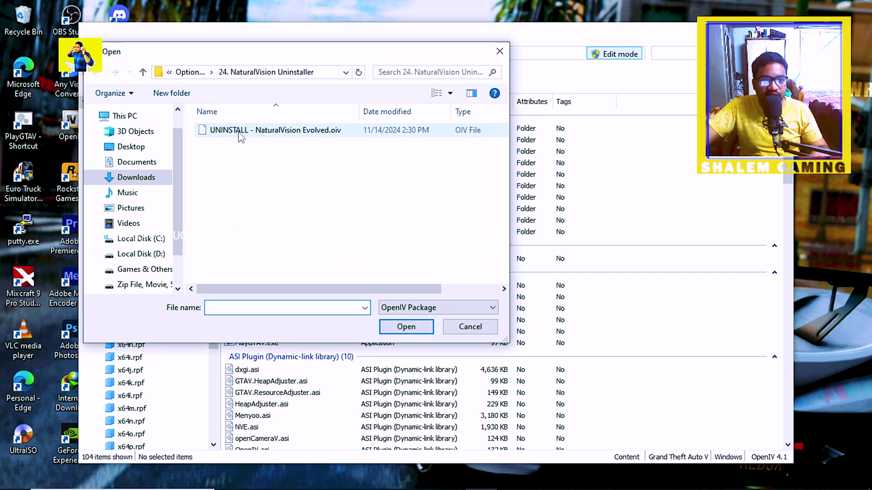
left_click(142, 71)
scroll(295, 209, "up", 4)
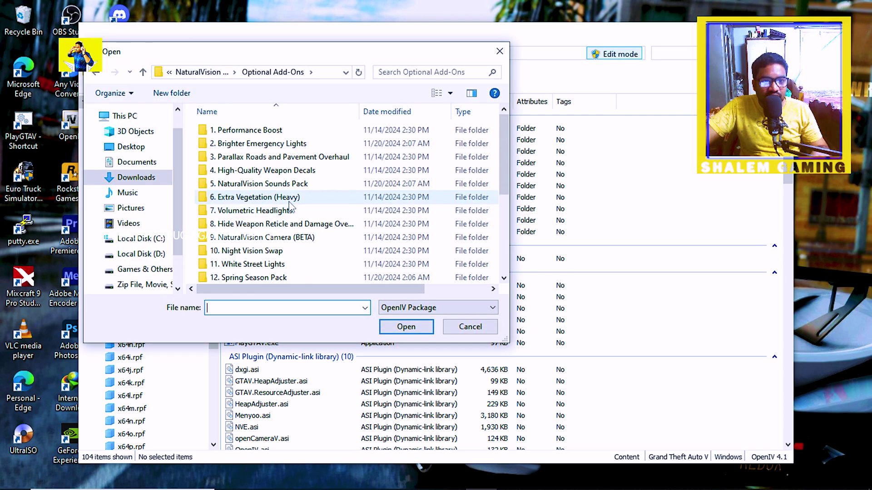
left_click(142, 72)
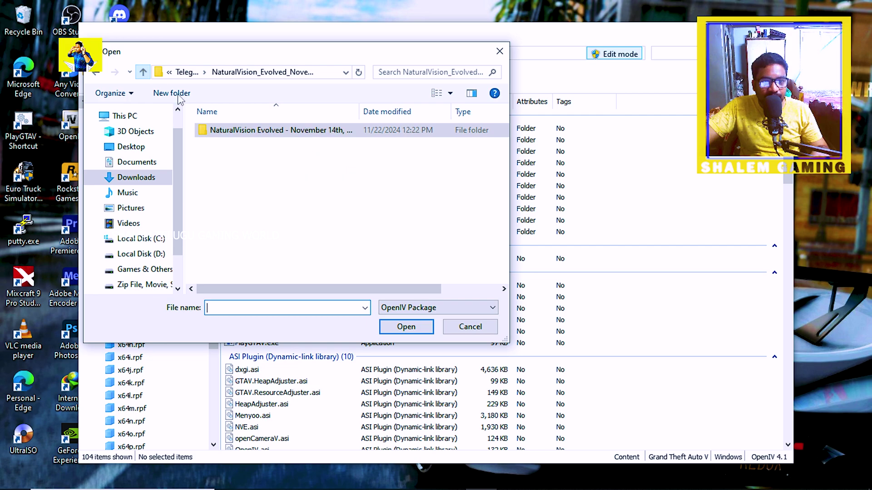
double_click(253, 134)
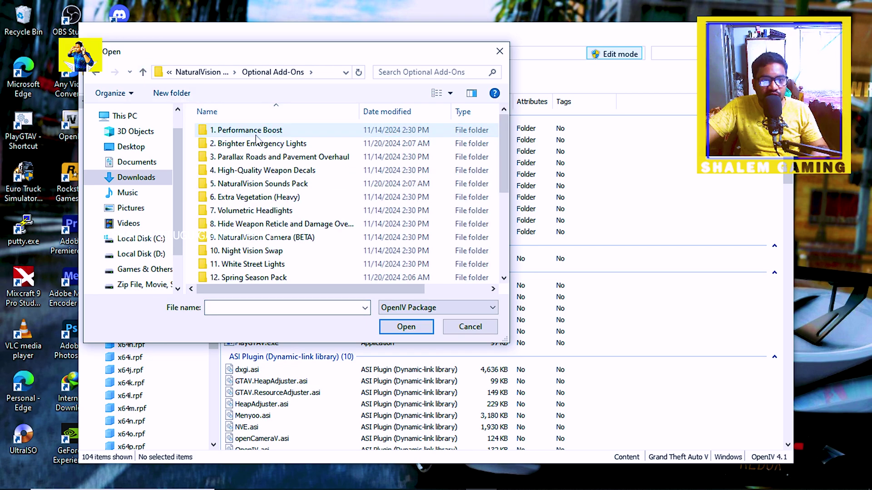
scroll(272, 209, "down", 4)
left_click(272, 277)
double_click(272, 277)
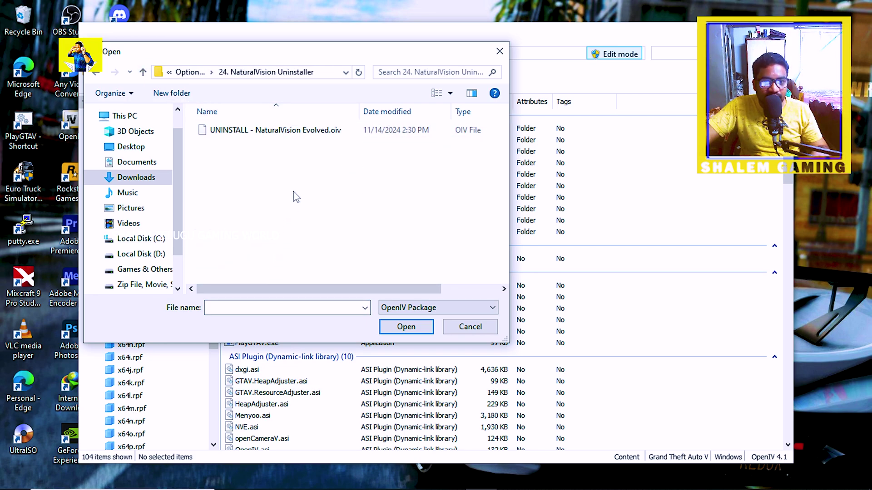
double_click(278, 137)
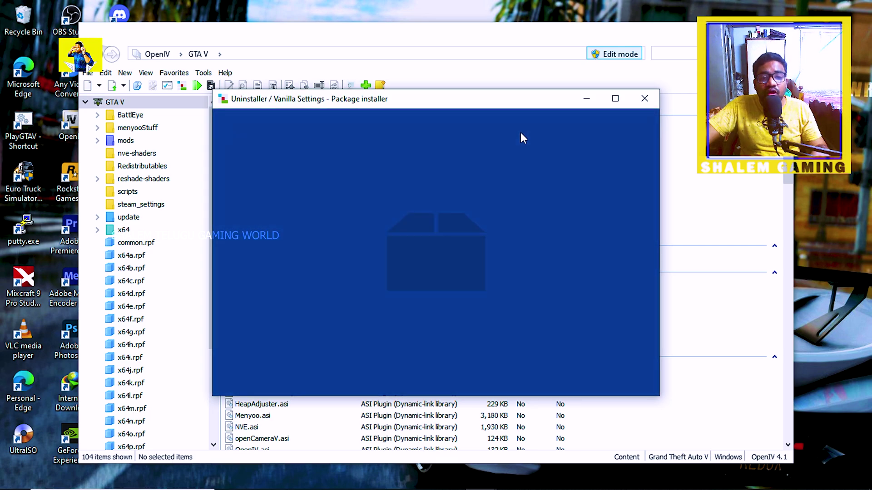
Step: Install the NaturalVision uninstaller package into the mods folder, then close the installer
left_click(643, 198)
left_click(406, 219)
left_click(387, 293)
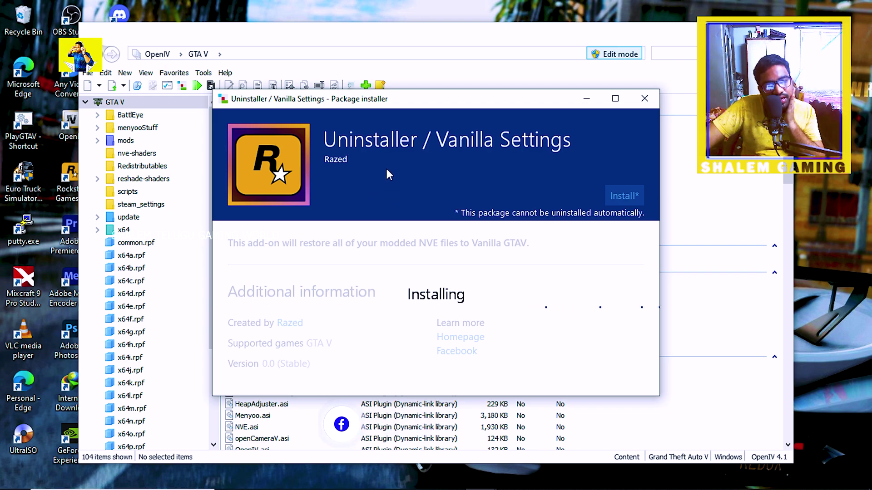
left_click_drag(414, 102, 336, 77)
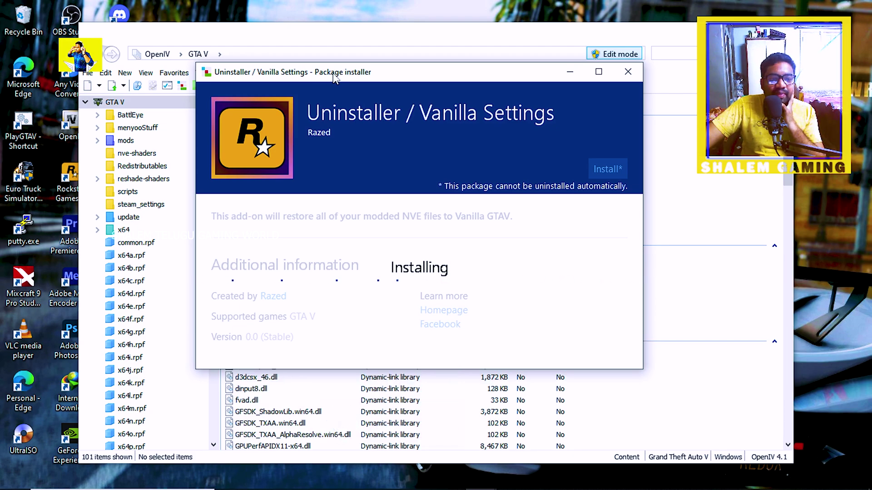
left_click_drag(335, 77, 475, 73)
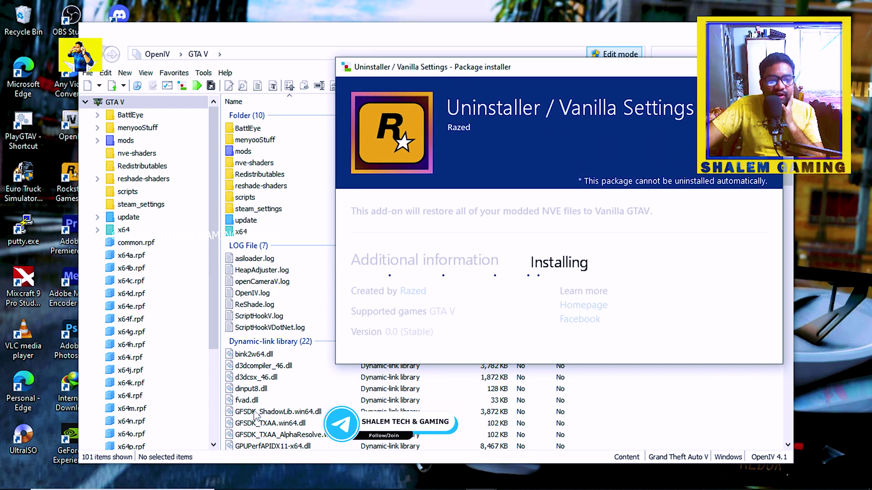
left_click_drag(608, 74, 473, 59)
left_click(599, 329)
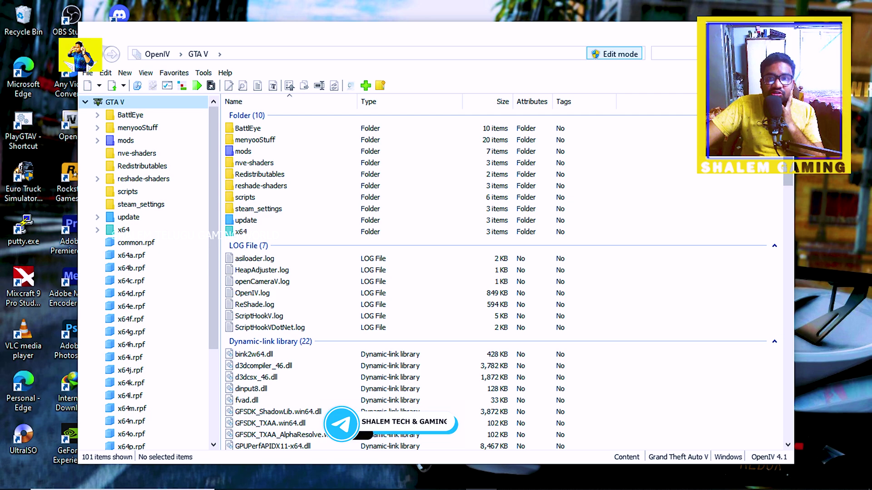
Step: Run ReShade_Setup_6.3.3_Addon from Downloads\Programs and accept the singleplayer-only warning
key("super+d")
left_click(340, 480)
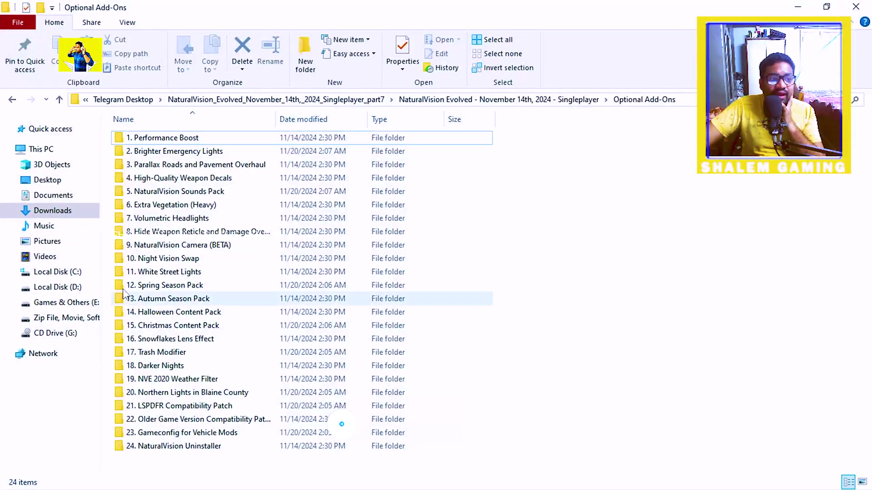
left_click(54, 210)
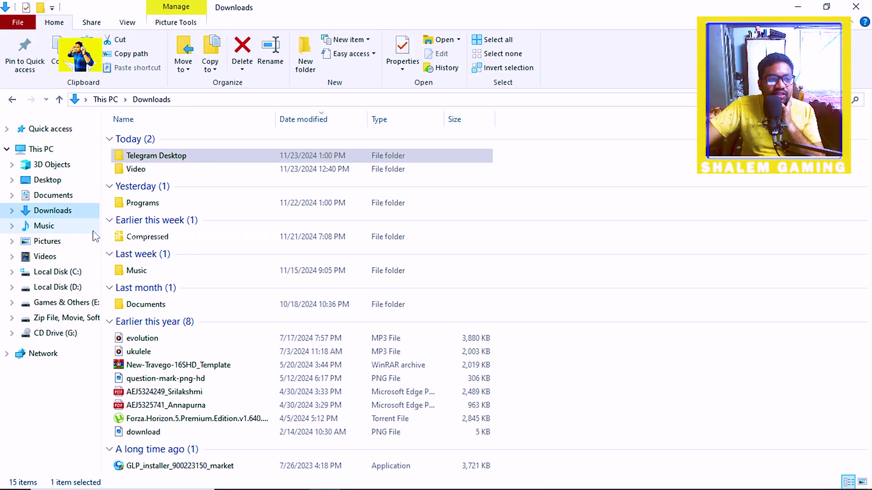
double_click(141, 202)
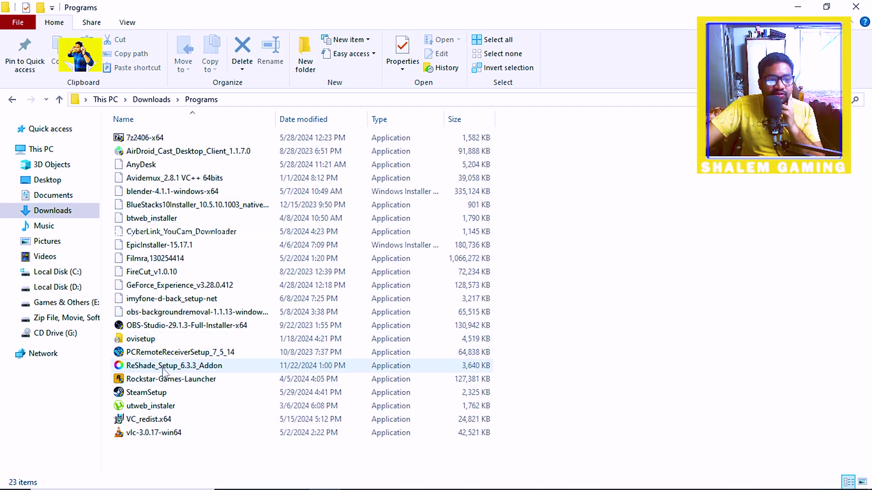
double_click(170, 367)
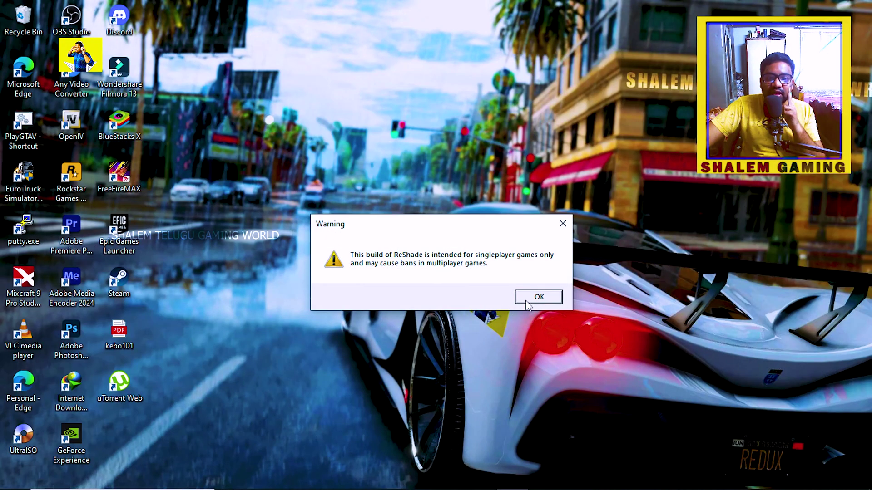
left_click(537, 296)
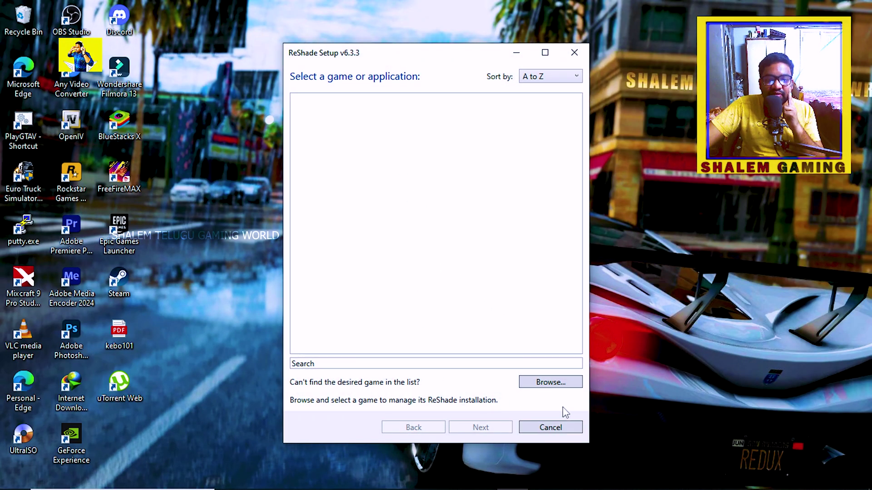
Step: Select GTA5.exe as the target game in ReShade Setup
left_click(551, 384)
left_click(436, 299)
scroll(485, 254, "down", 2)
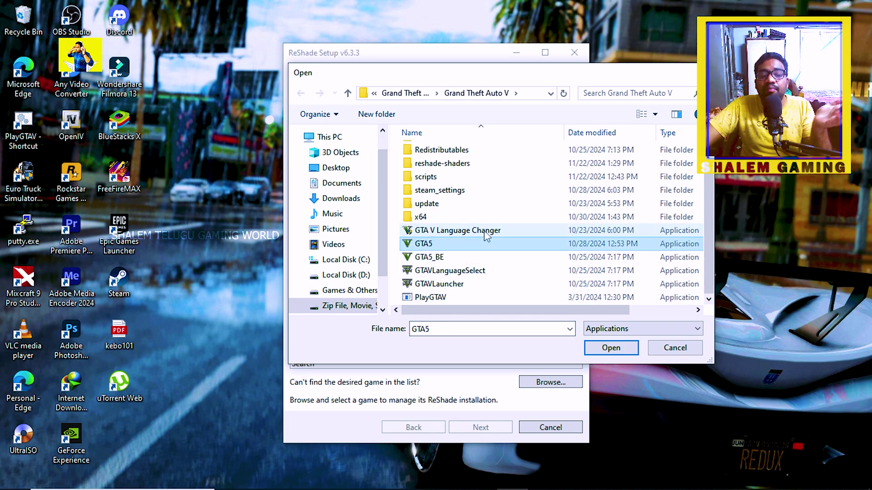
left_click(609, 348)
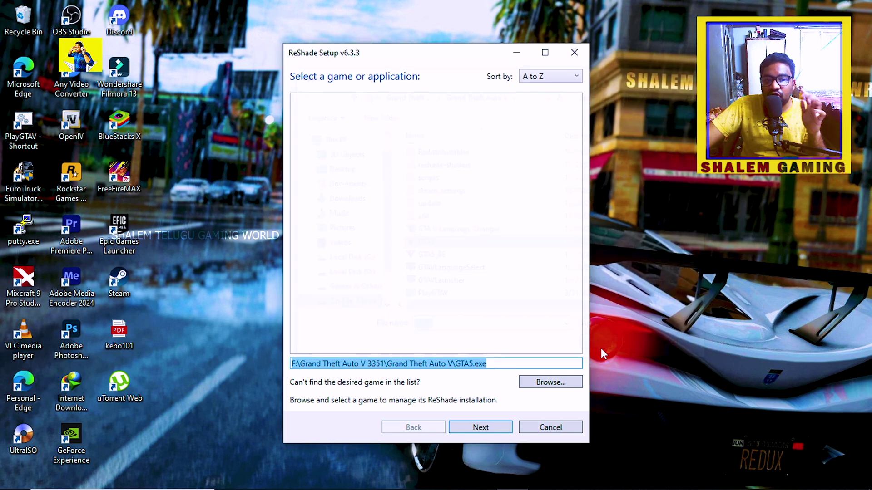
left_click(491, 363)
Step: Install with DirectX 10/11/12 and NVE.ini preset effects, skipping add-ons, then finish
left_click(489, 427)
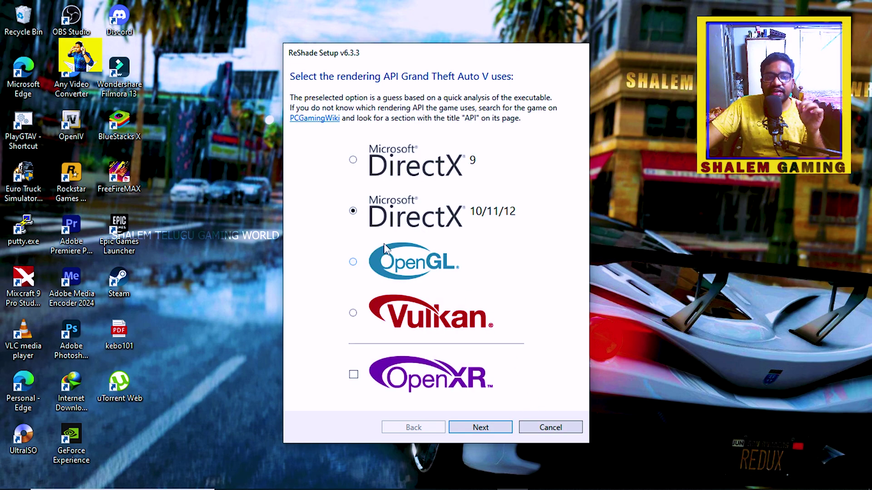
left_click(487, 429)
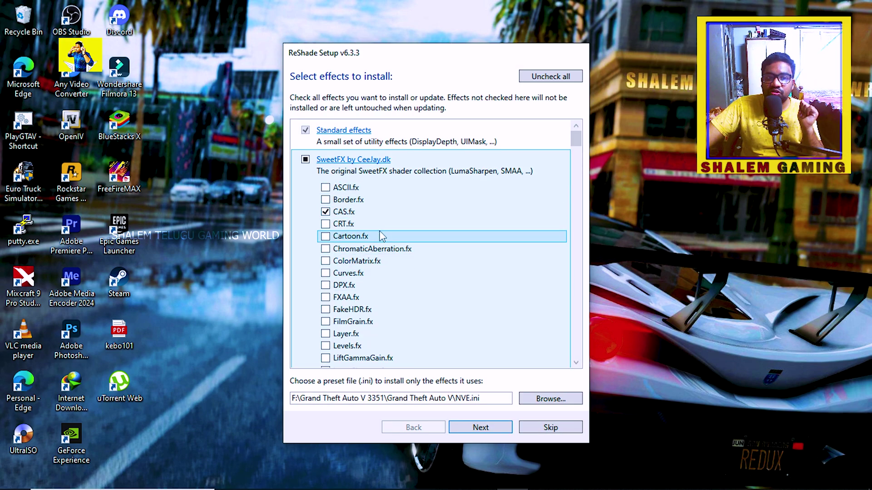
left_click(488, 428)
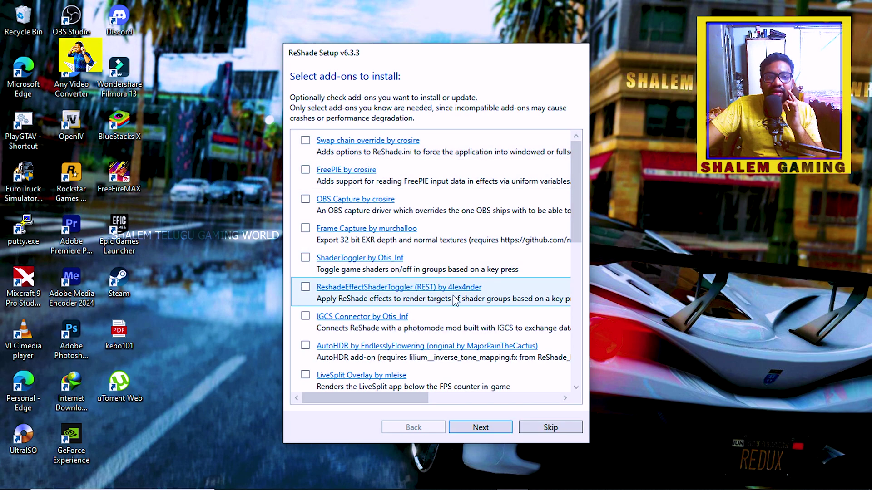
left_click(535, 430)
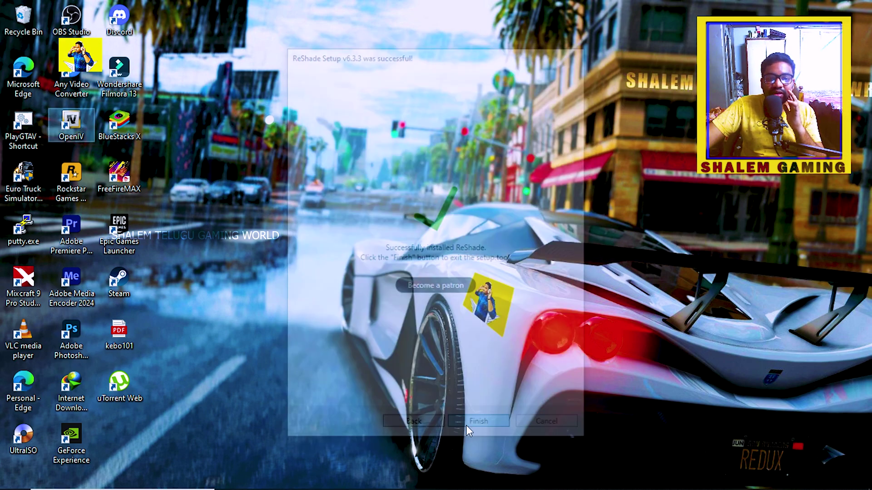
left_click(480, 427)
Step: Rerun ReShade Setup from the Programs folder and select GTA5.exe as the game
mouse_move(394, 473)
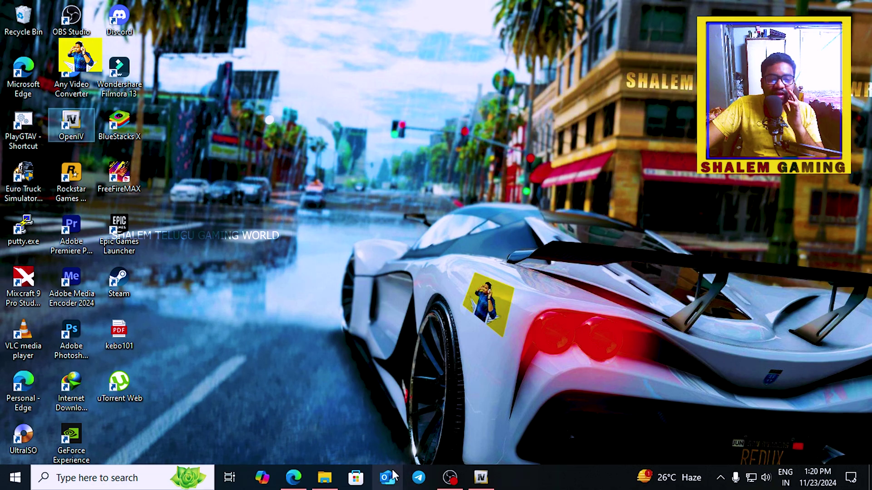
left_click(324, 477)
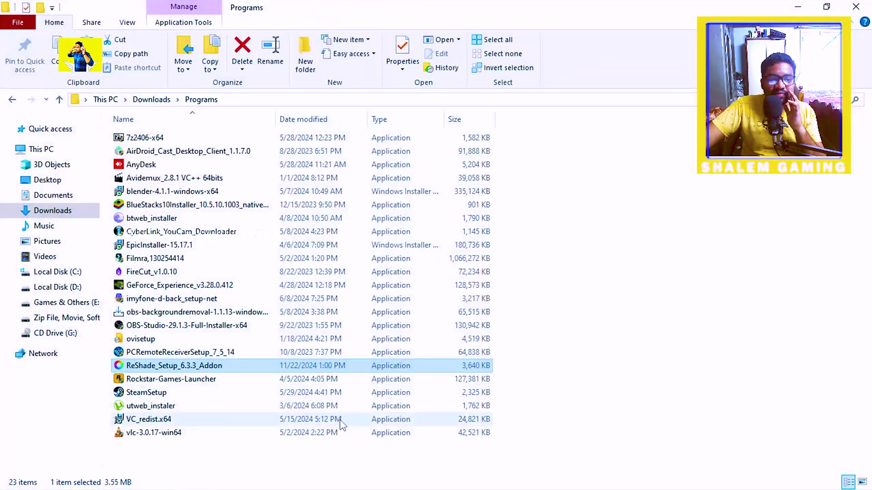
double_click(151, 367)
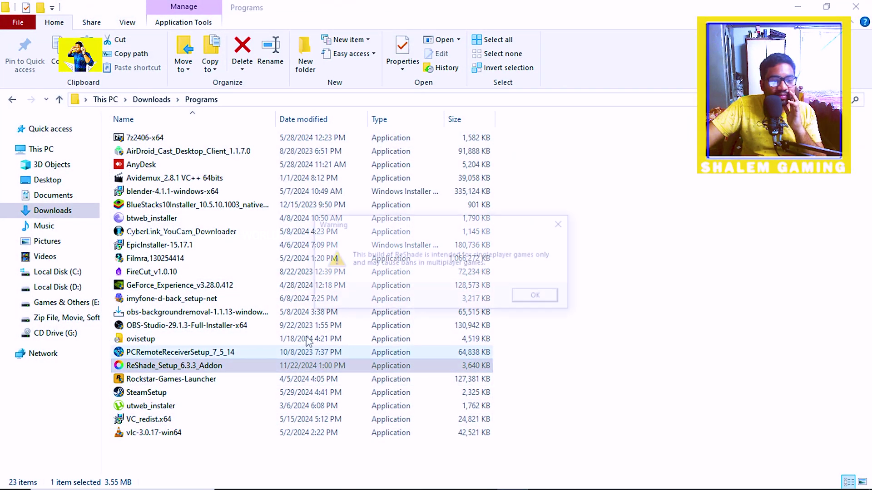
left_click(528, 303)
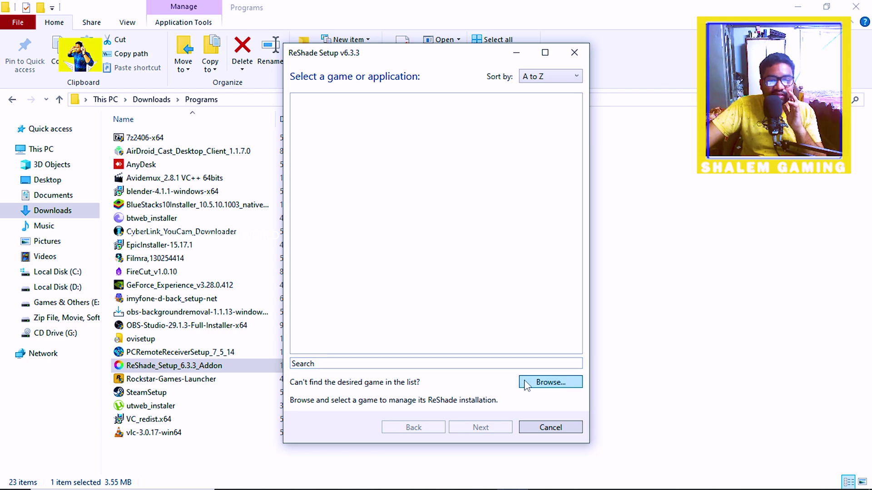
left_click(549, 382)
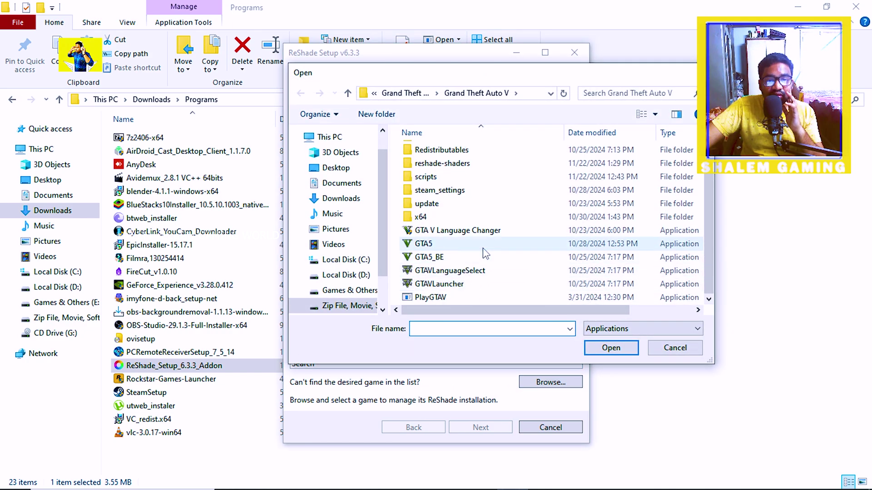
scroll(447, 257, "up", 2)
scroll(439, 253, "down", 2)
double_click(437, 247)
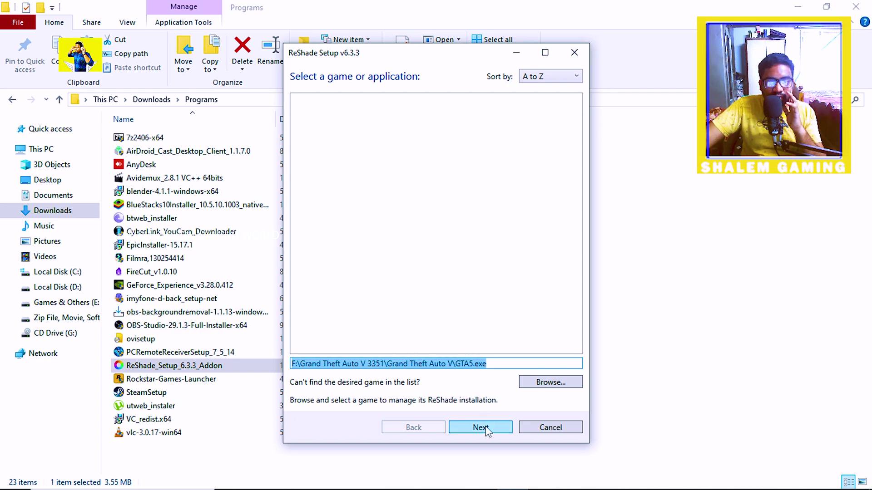
Step: Keep DirectX 10/11/12, uninstall ReShade and effects, and close setup
left_click(481, 427)
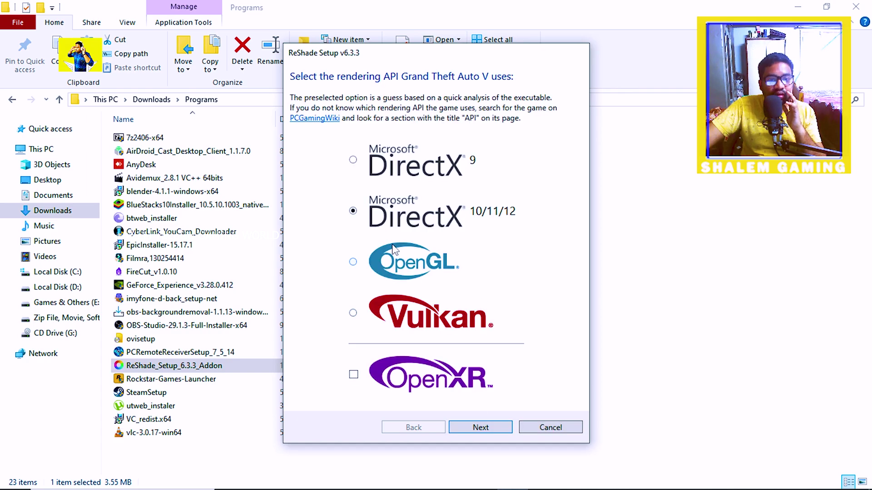
left_click(488, 427)
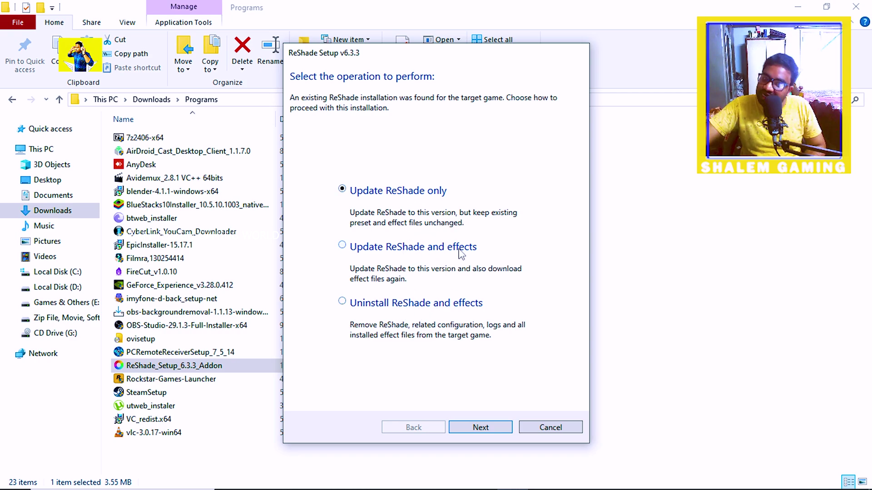
left_click(424, 309)
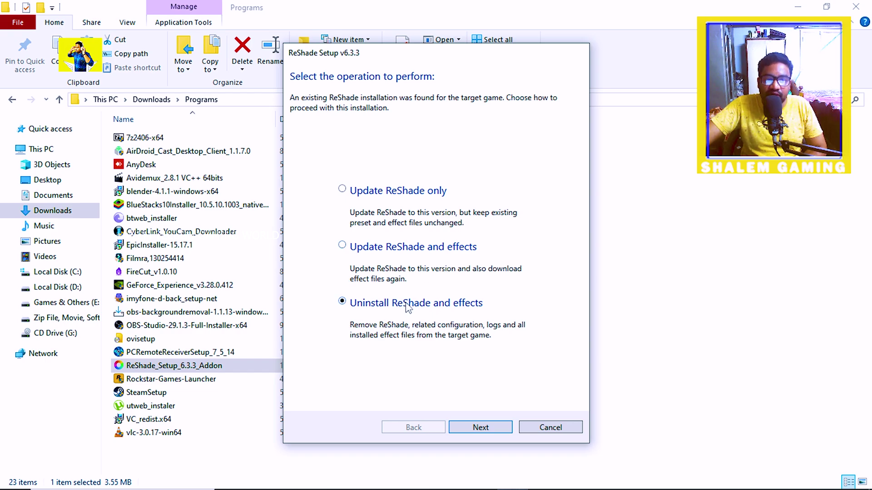
left_click(480, 429)
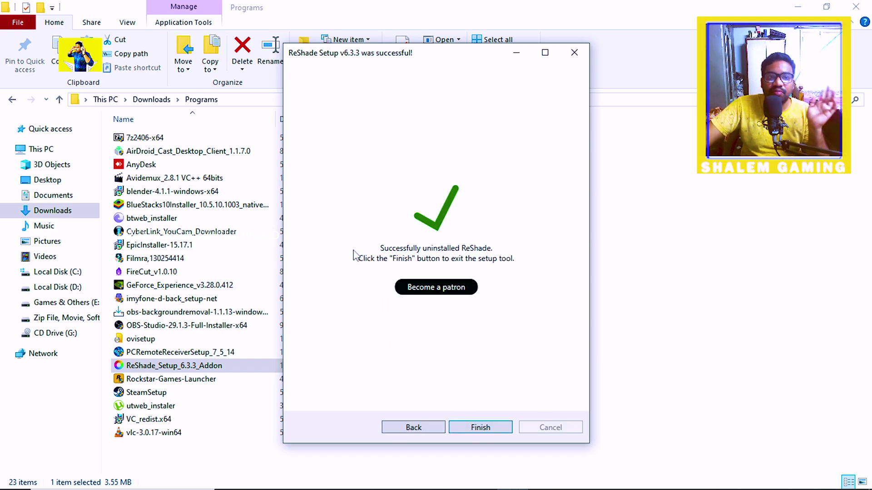
left_click(495, 433)
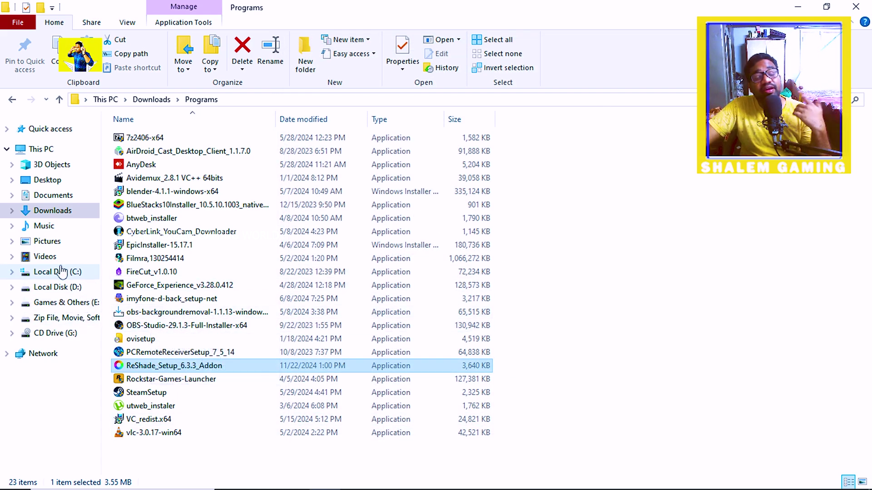
Step: Open the F:\Grand Theft Auto V 3351\Grand Theft Auto V game folder
left_click(70, 320)
double_click(147, 165)
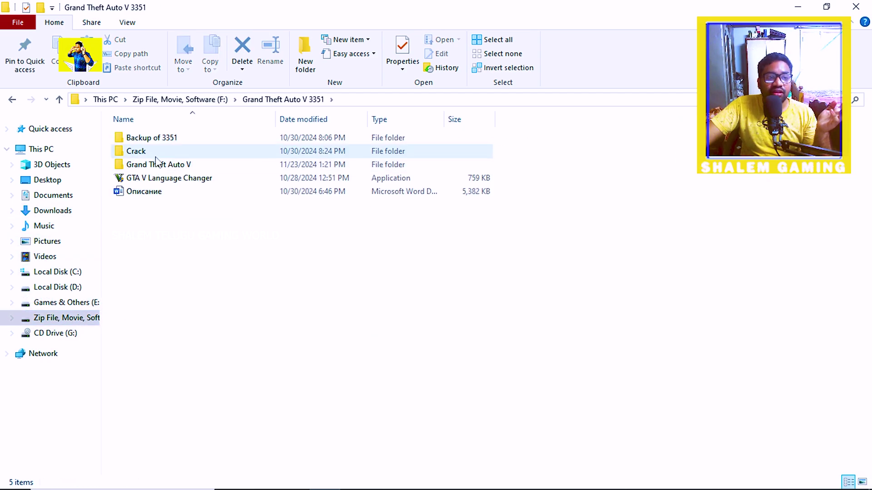
double_click(147, 165)
scroll(282, 291, "up", 4)
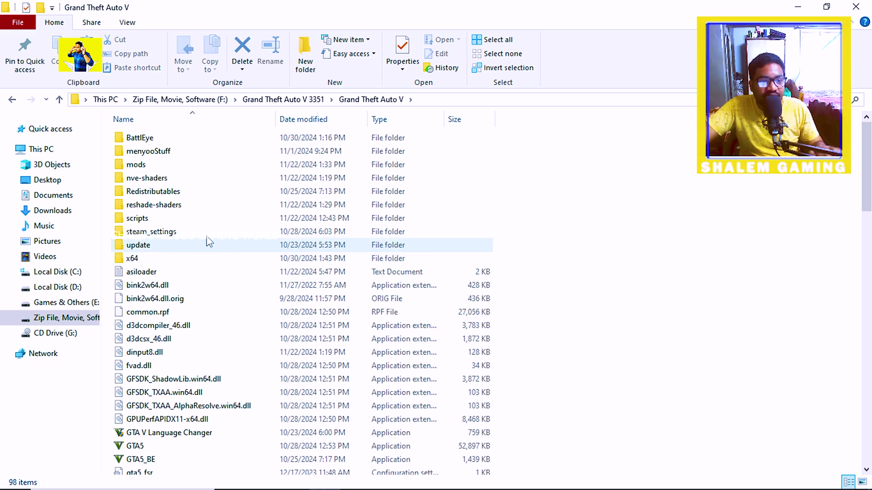
Step: Delete nve-shaders, reshade-shaders, ReshadeEffectShaderToggler and ReShadePreset together
left_click(151, 178)
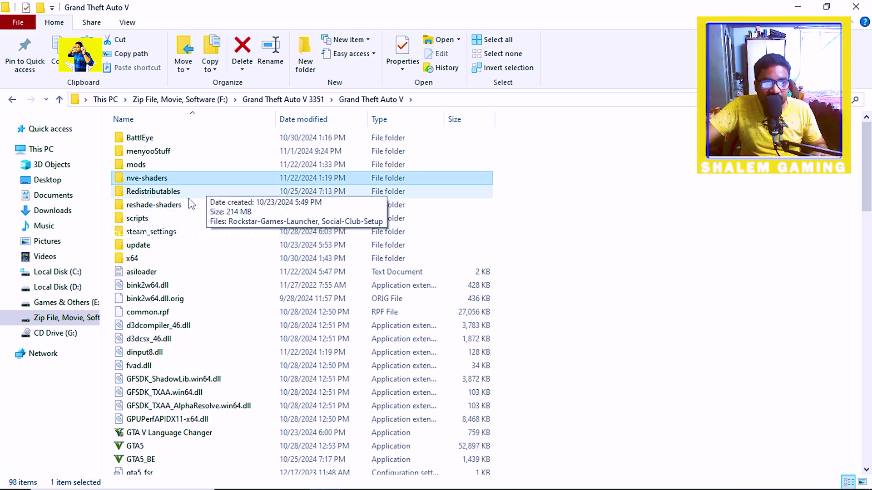
left_click(156, 206, "ctrl")
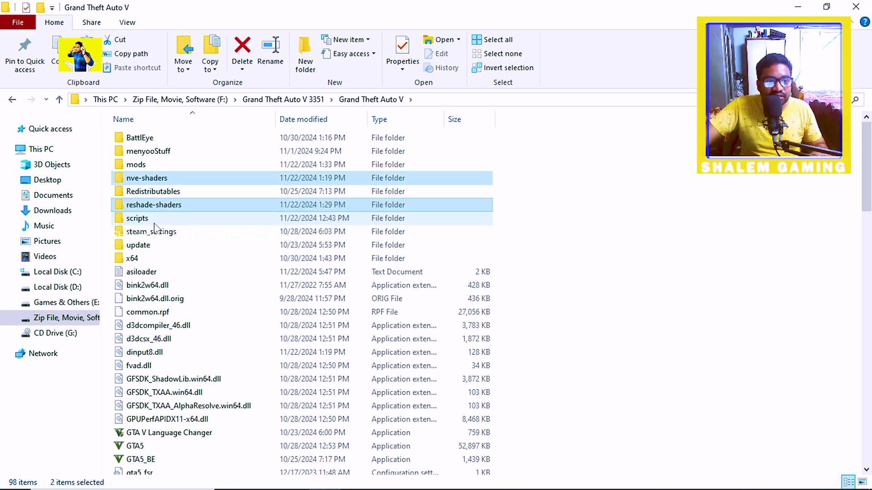
scroll(230, 282, "down", 2)
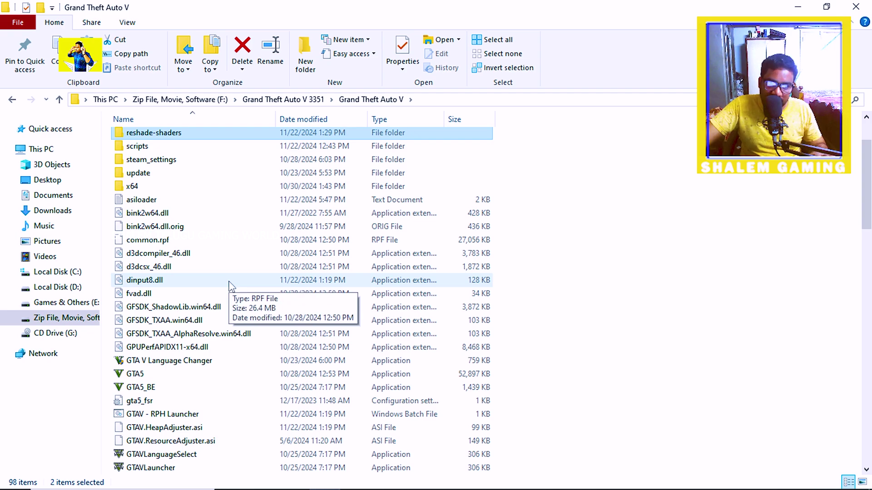
scroll(230, 286, "down", 3)
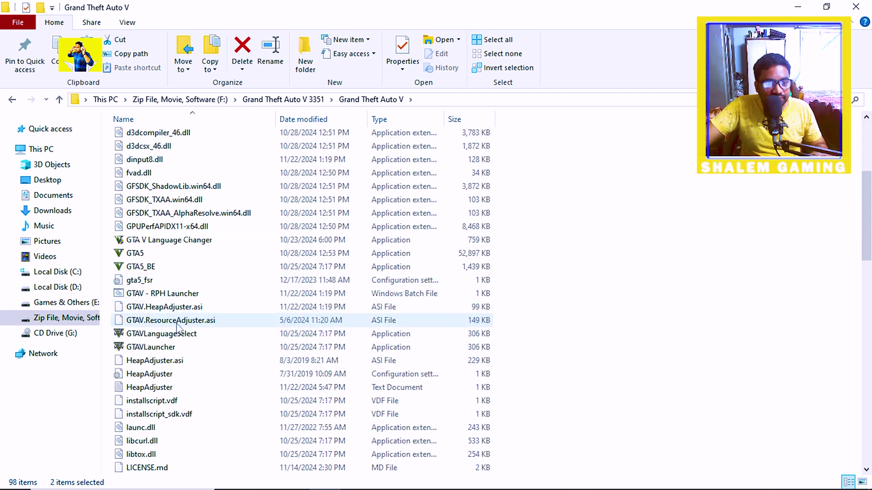
scroll(213, 313, "down", 1)
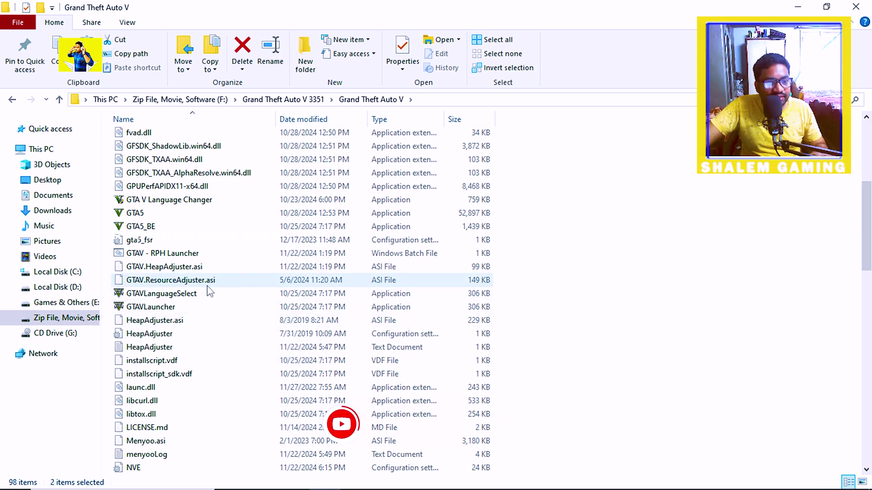
scroll(210, 290, "down", 2)
scroll(184, 252, "down", 2)
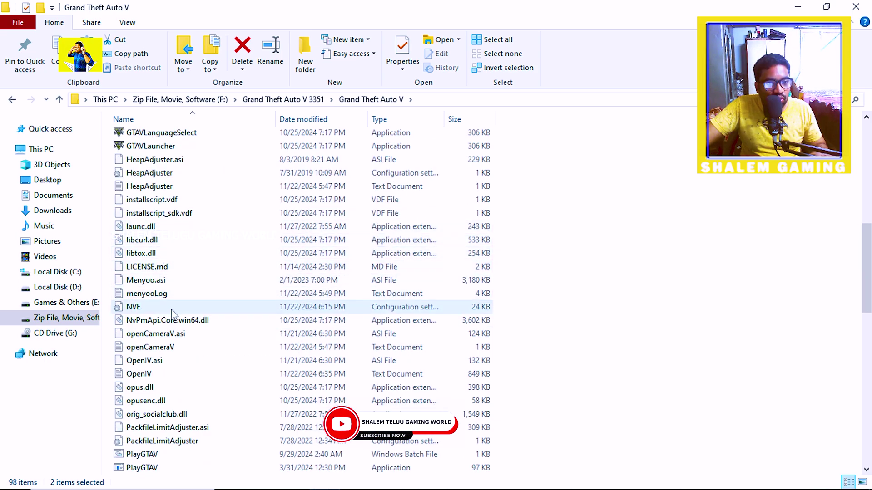
scroll(184, 321, "down", 2)
scroll(184, 320, "down", 4)
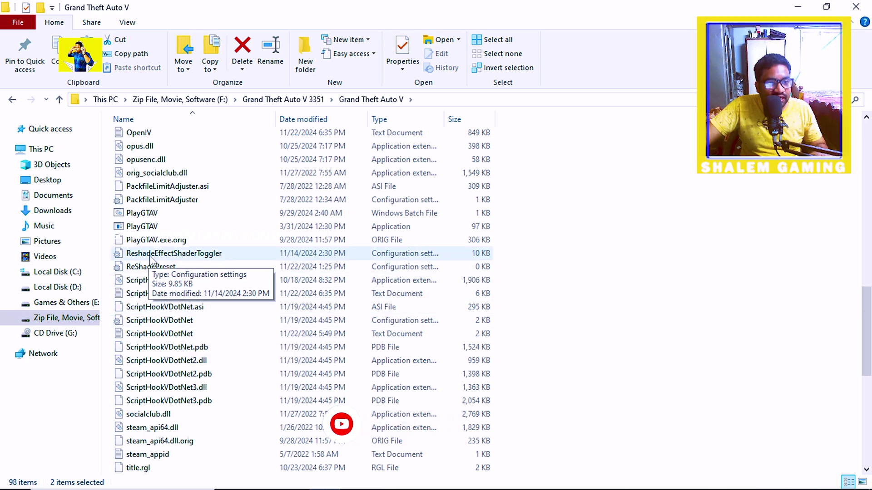
left_click(152, 254, "ctrl")
left_click(157, 267, "ctrl")
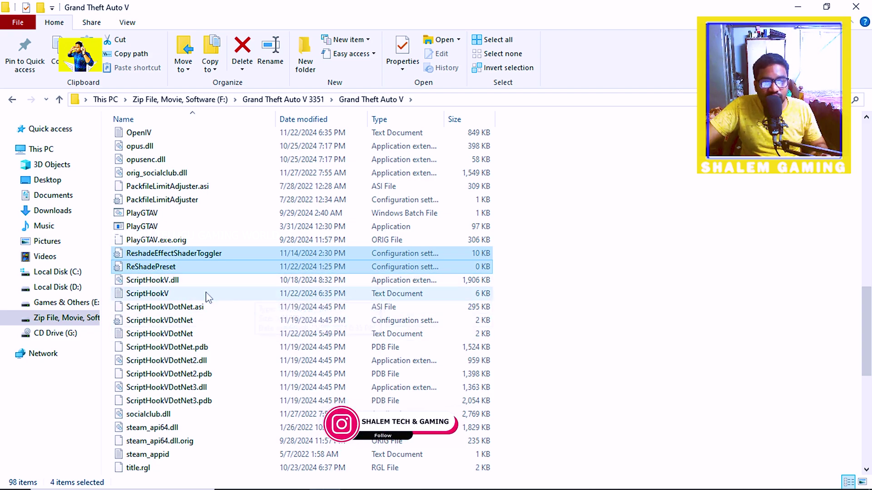
scroll(205, 290, "down", 1)
scroll(200, 287, "down", 7)
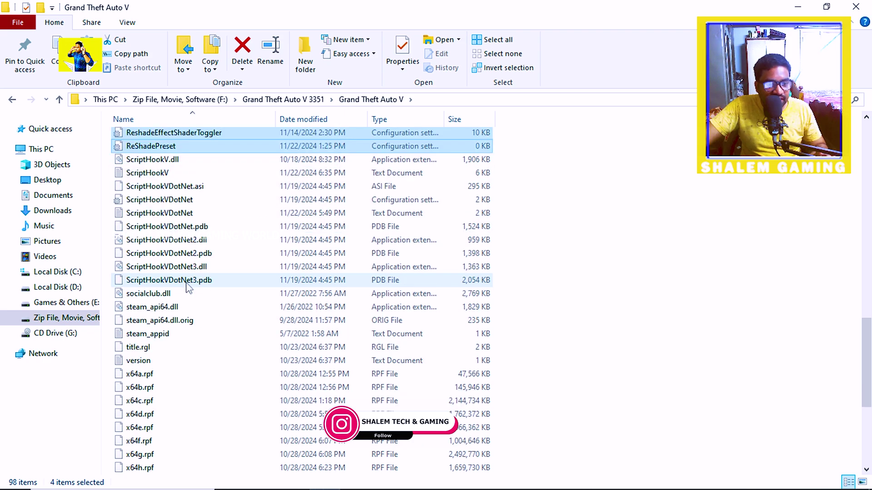
scroll(223, 378, "up", 16)
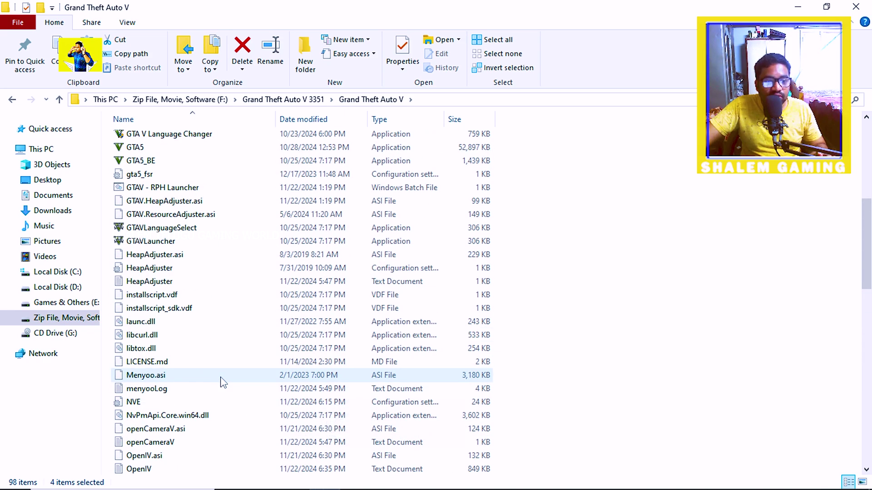
scroll(222, 382, "up", 3)
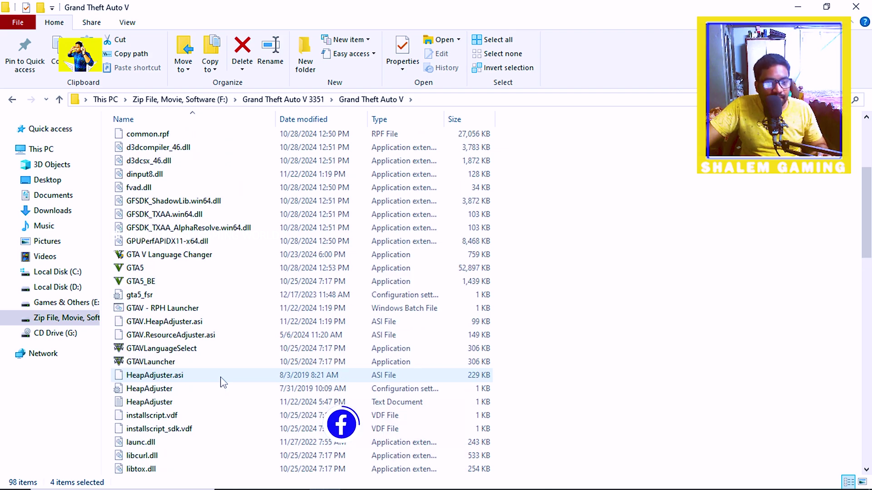
scroll(222, 382, "up", 2)
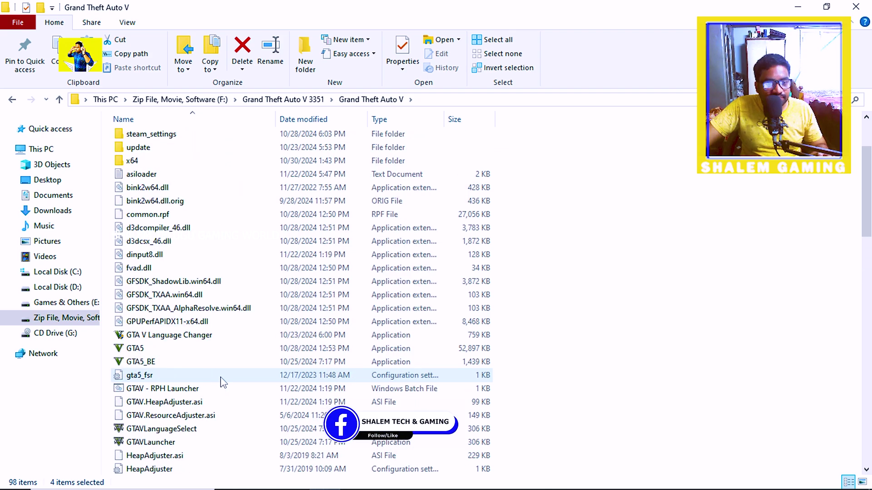
scroll(223, 382, "up", 1)
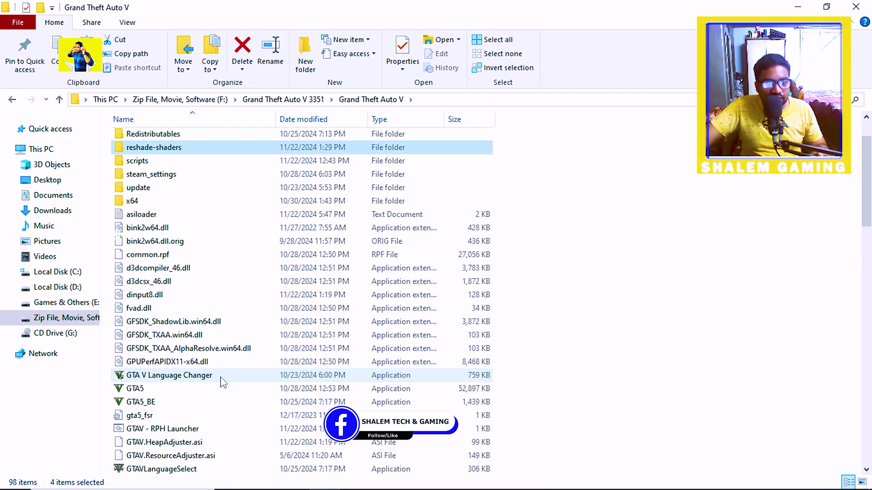
scroll(222, 383, "up", 2)
scroll(222, 382, "down", 5)
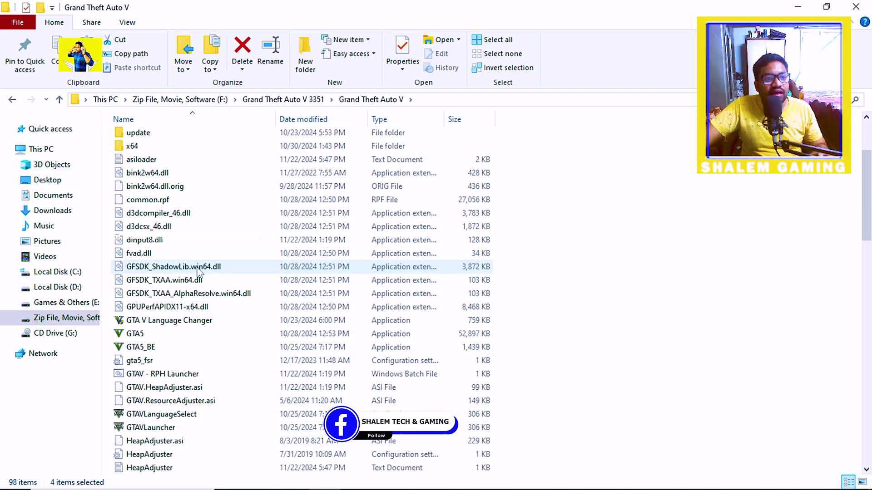
scroll(228, 312, "up", 5)
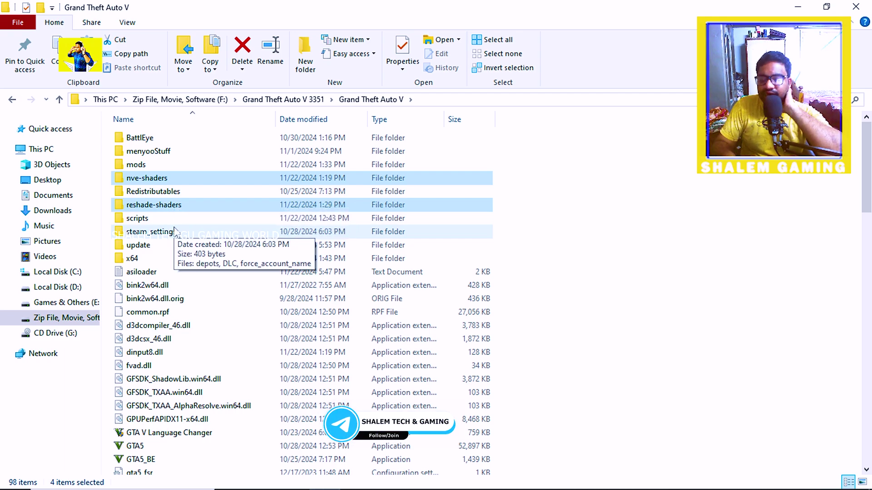
key("Delete")
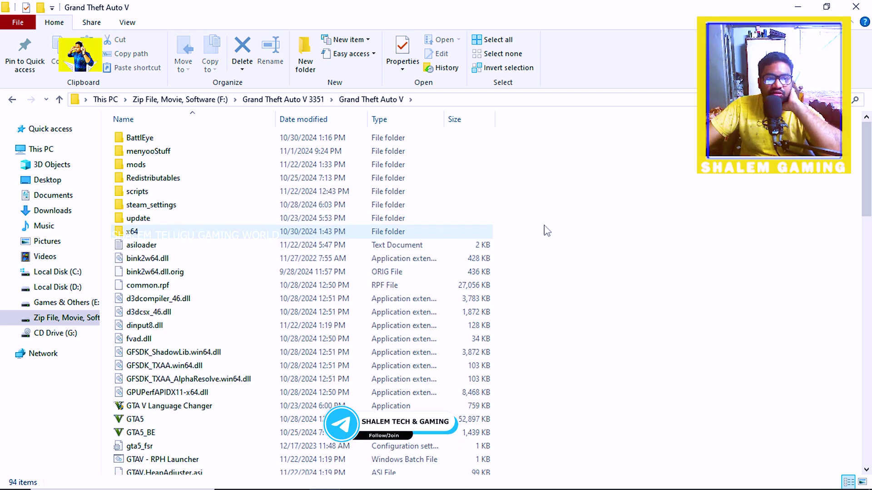
Step: Refresh the Grand Theft Auto V folder listing, then minimize File Explorer
scroll(229, 224, "down", 20)
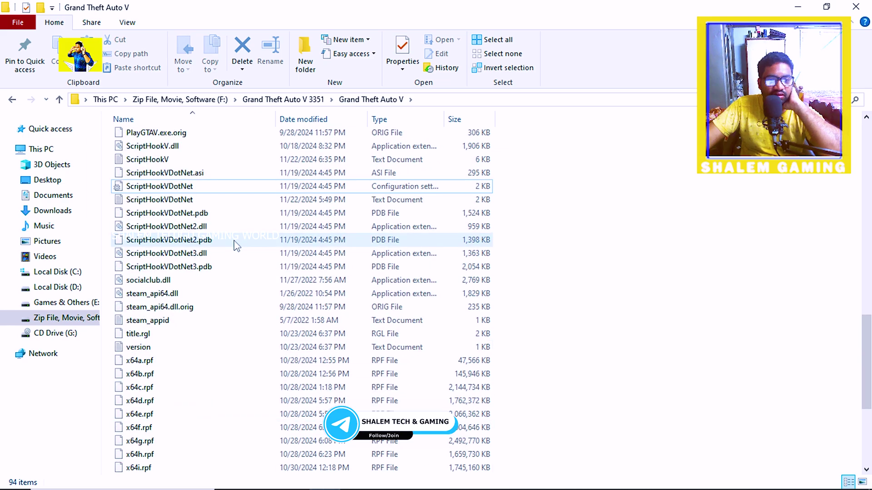
scroll(237, 253, "down", 5)
scroll(393, 328, "up", 11)
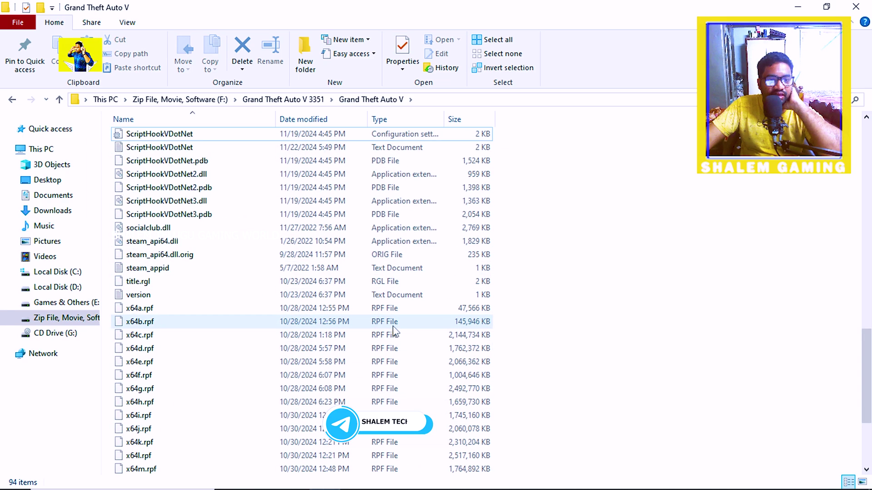
scroll(394, 328, "up", 14)
right_click(721, 208)
left_click(753, 257)
scroll(559, 251, "down", 11)
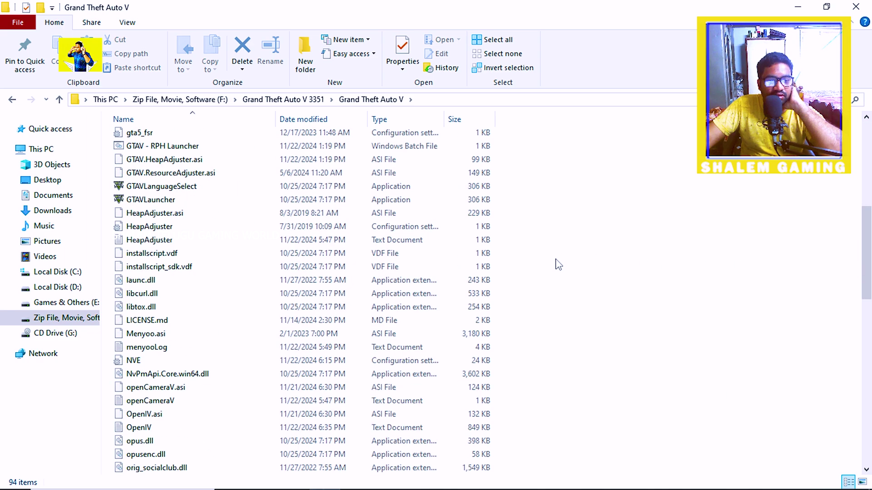
scroll(612, 238, "up", 11)
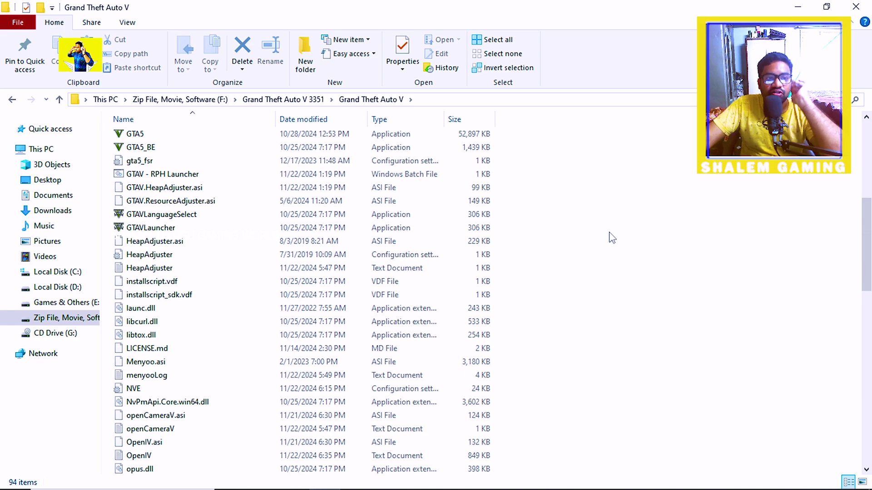
left_click(796, 6)
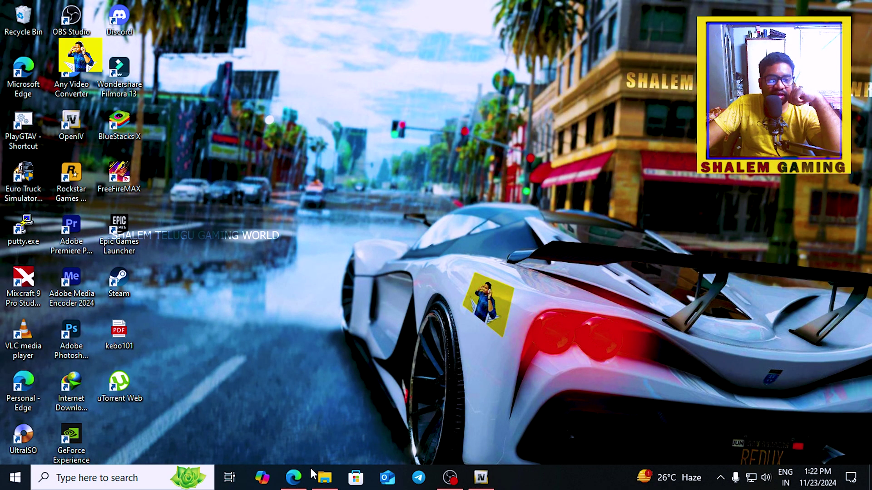
Step: Restore OpenIV and switch its edit mode off
left_click(479, 480)
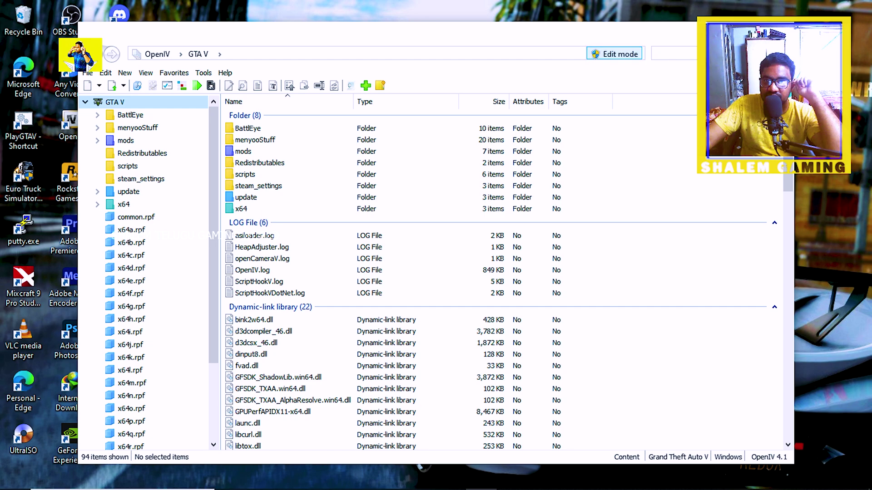
left_click(635, 57)
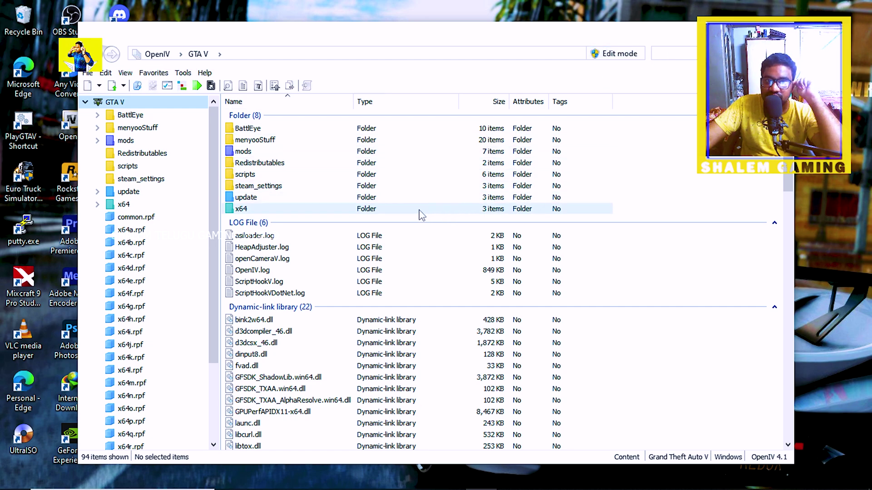
left_click(88, 74)
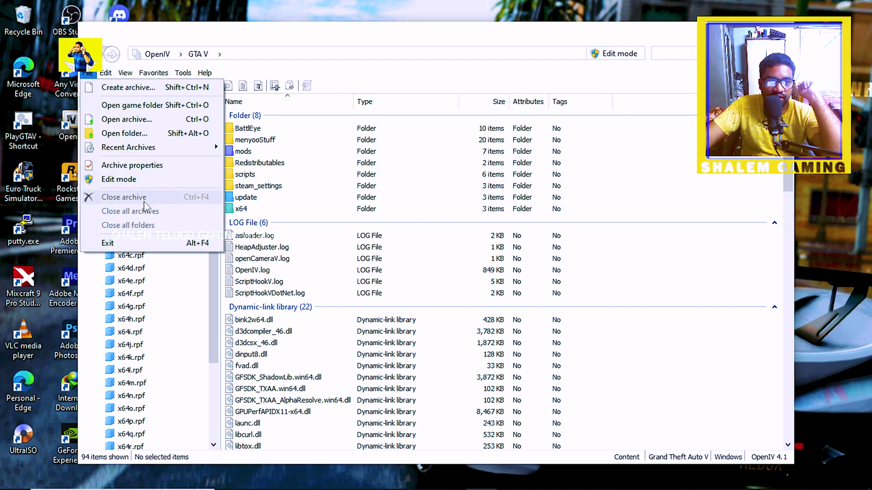
left_click(273, 42)
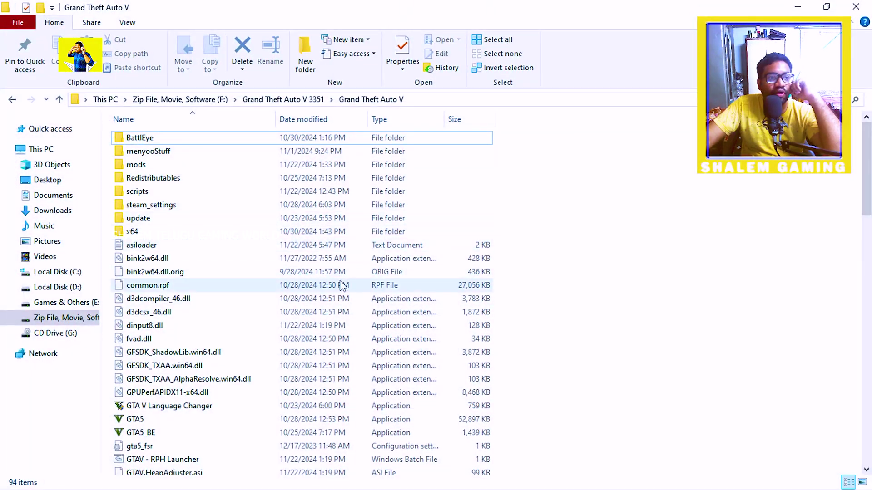
Step: Permanently delete the mods folder and refresh the listing, leaving 93 items
left_click(138, 166)
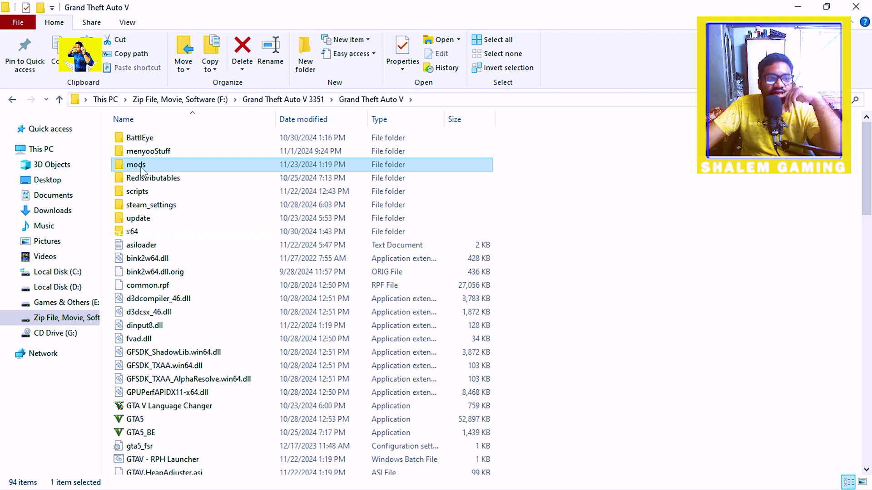
right_click(141, 171)
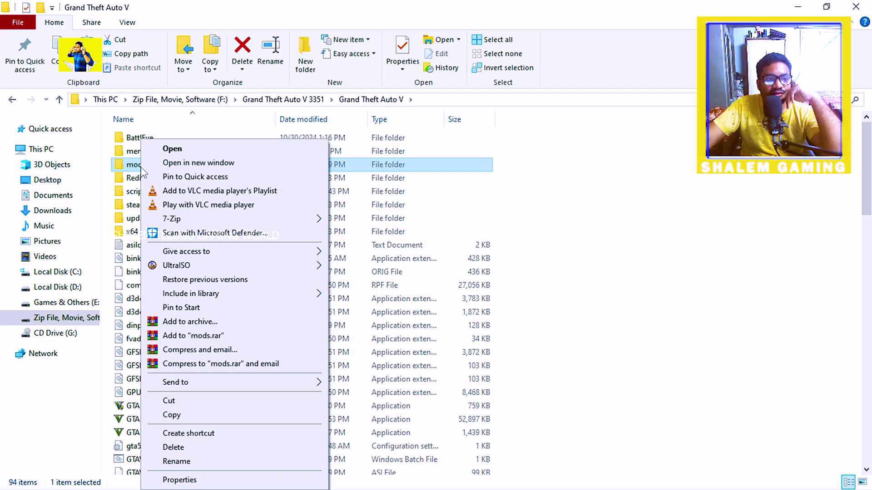
left_click(181, 448)
left_click(464, 186)
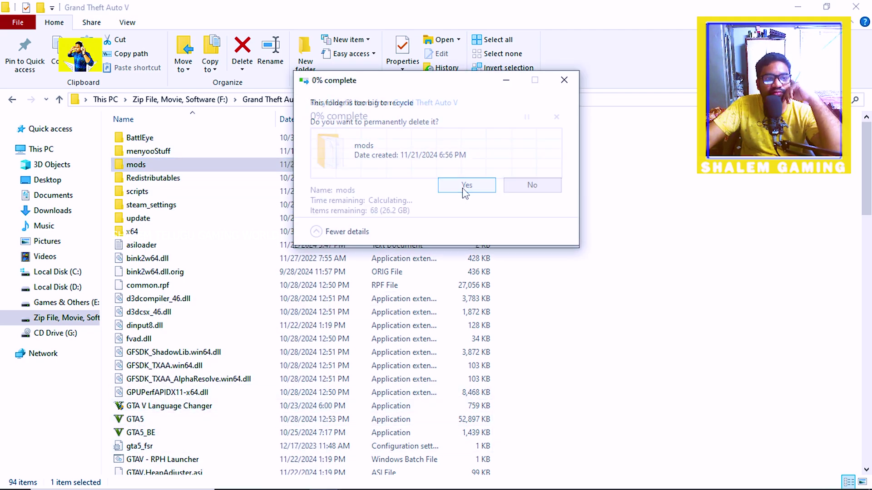
right_click(536, 246)
left_click(568, 294)
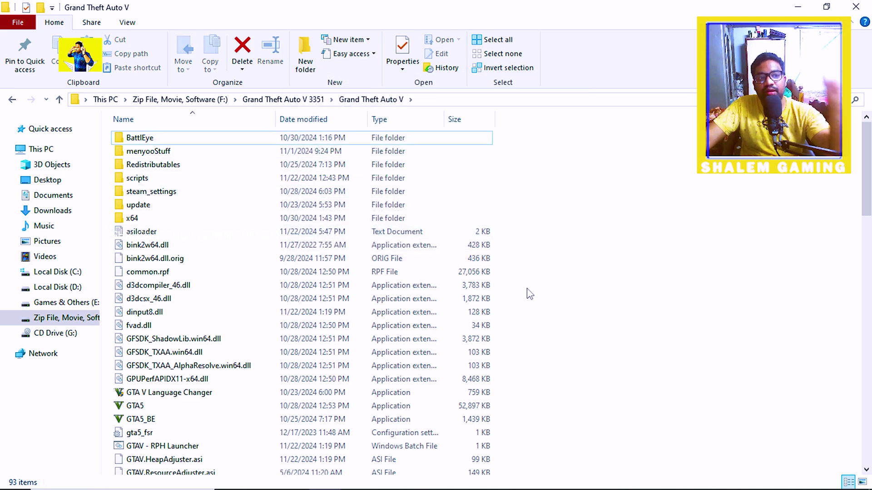
double_click(145, 178)
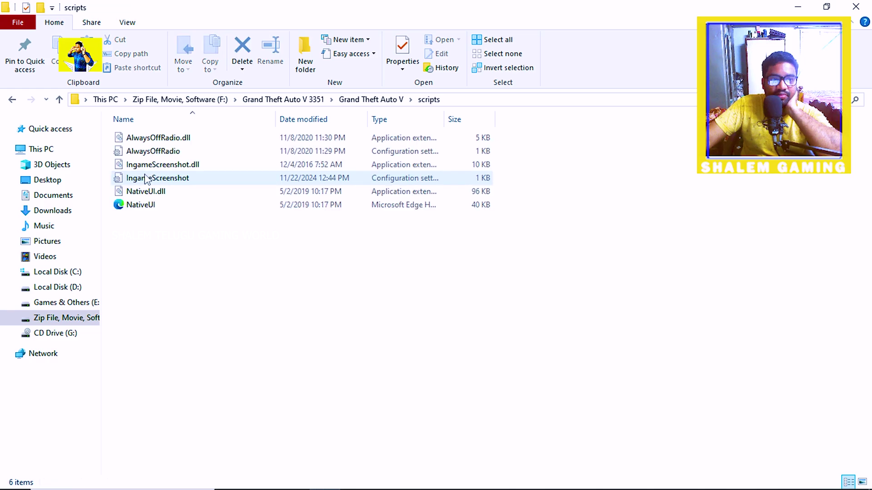
left_click(12, 99)
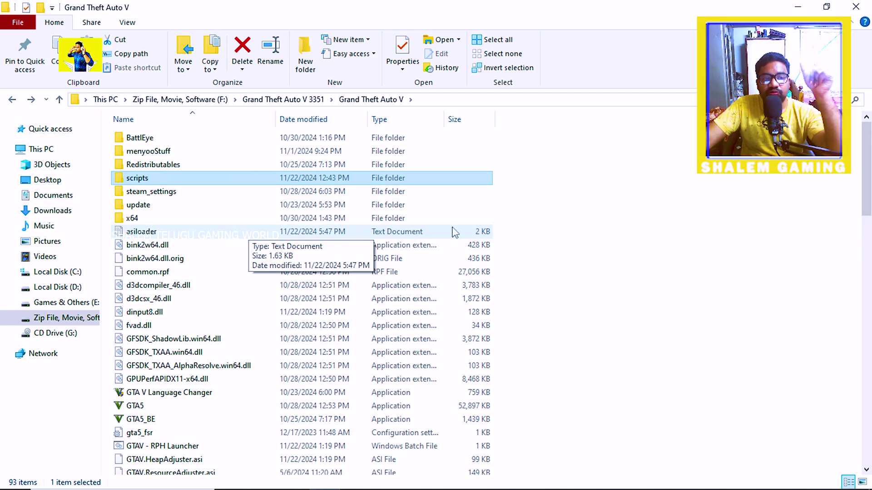
right_click(555, 243)
left_click(593, 294)
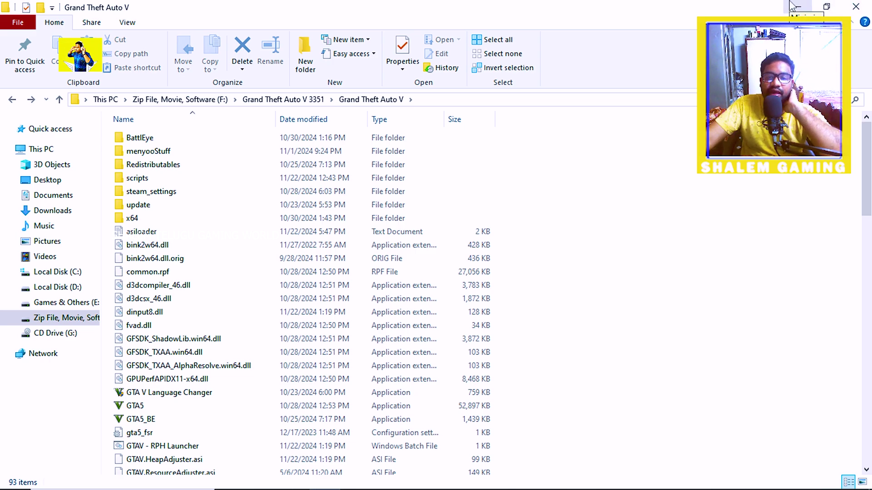
left_click(792, 7)
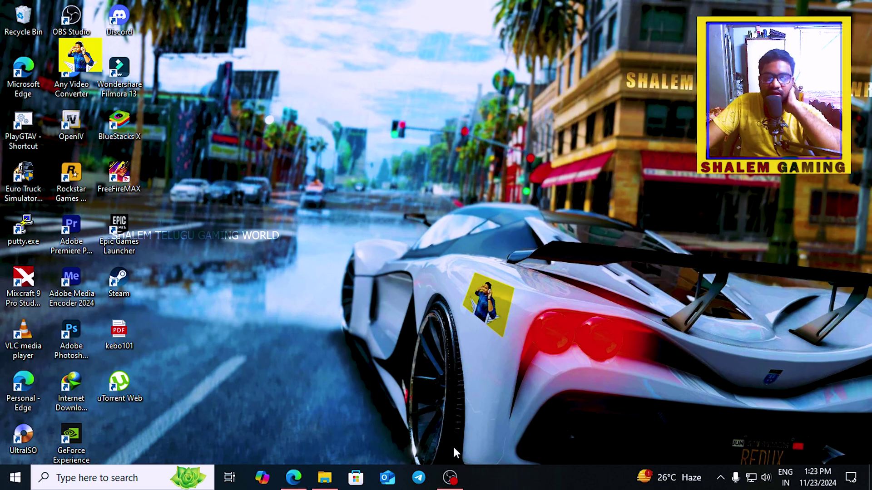
left_click(326, 478)
right_click(526, 216)
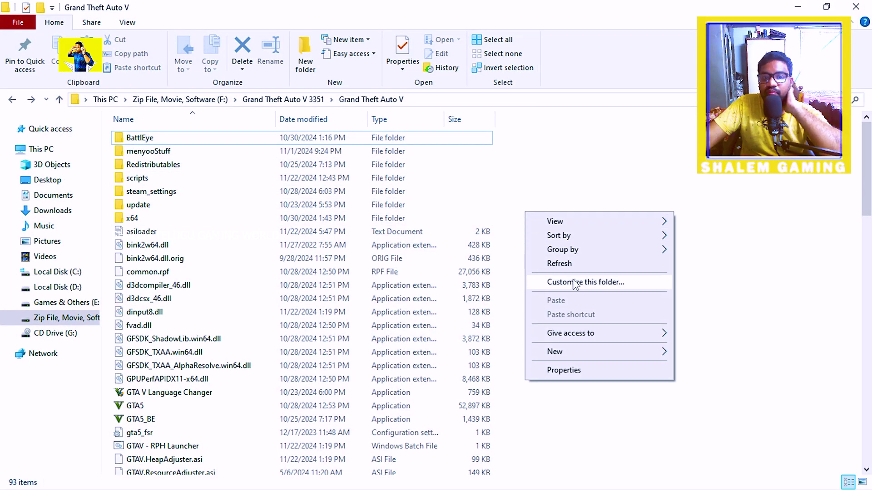
left_click(563, 272)
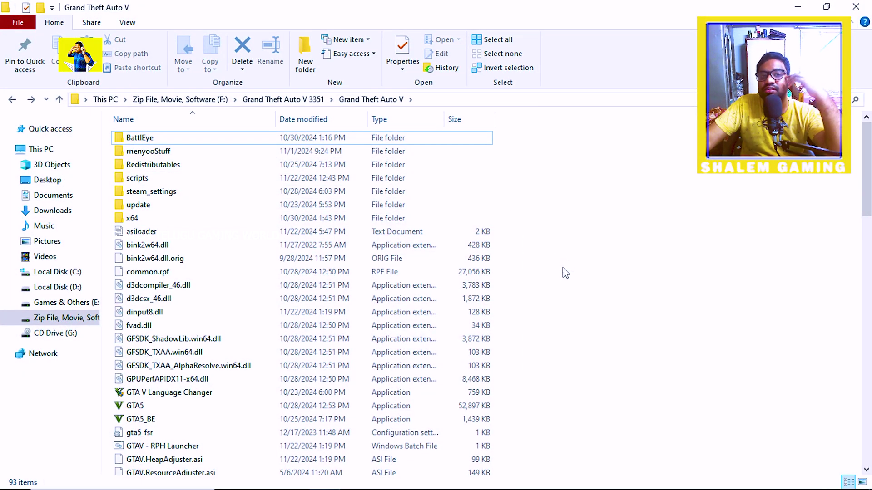
Step: Create nested folders mods, update and x64, plus a misspelled fourth folder inside x64
left_click(305, 54)
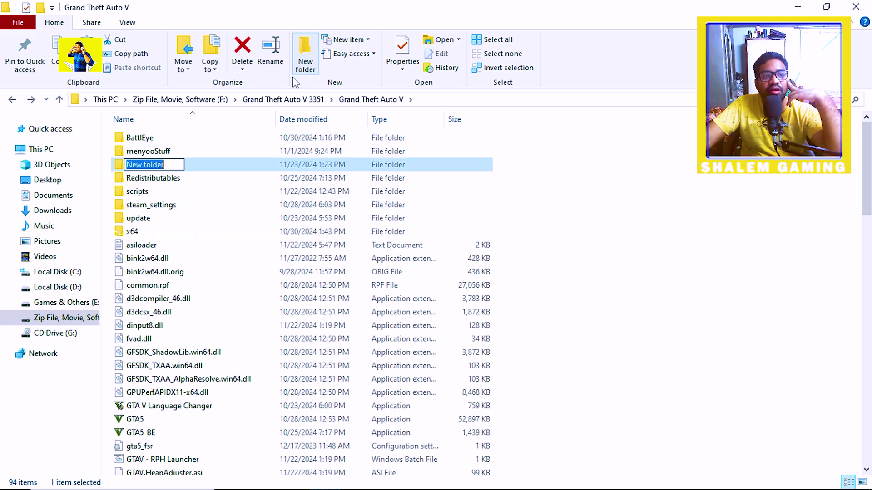
type("mo")
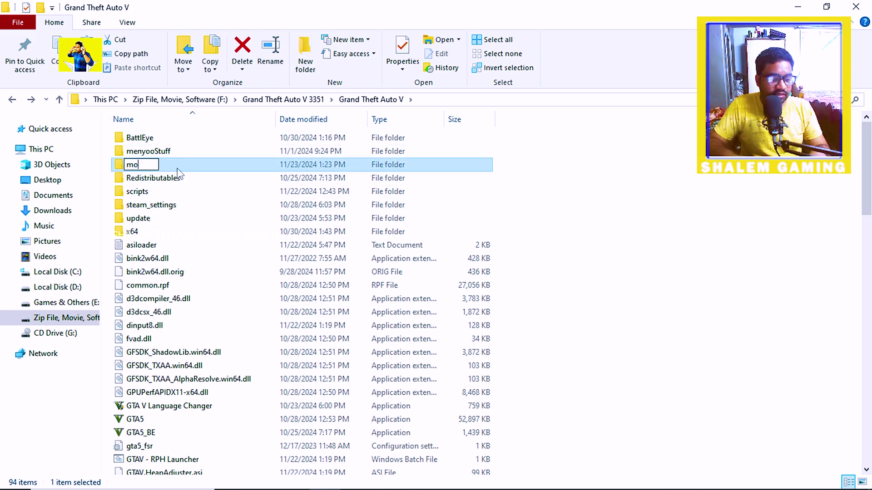
key("Return")
key("Return")
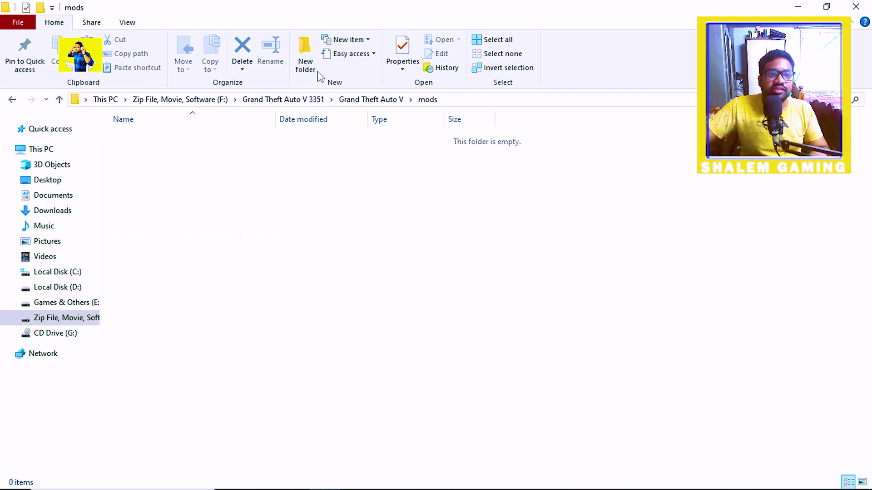
left_click(314, 68)
type("update")
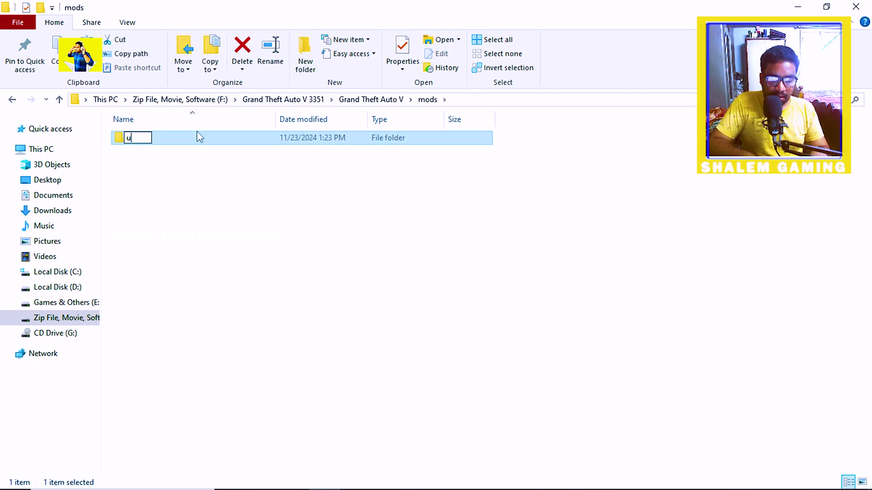
key("Return")
key("Return")
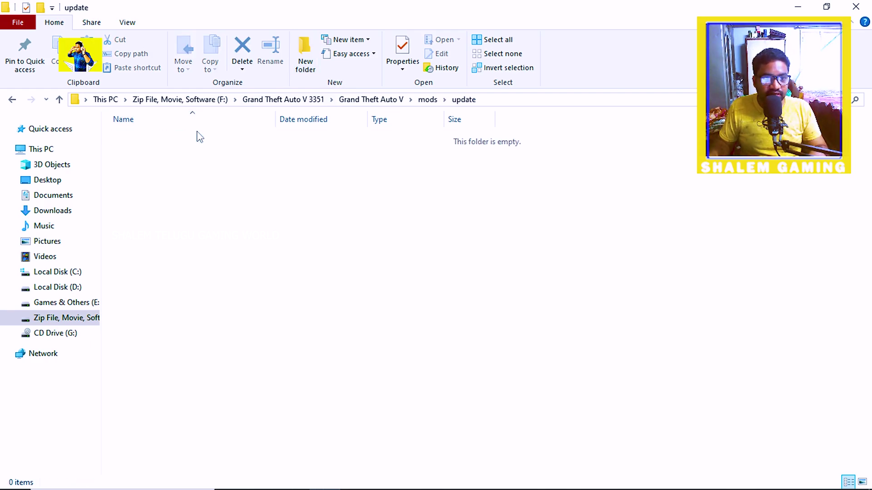
left_click(304, 63)
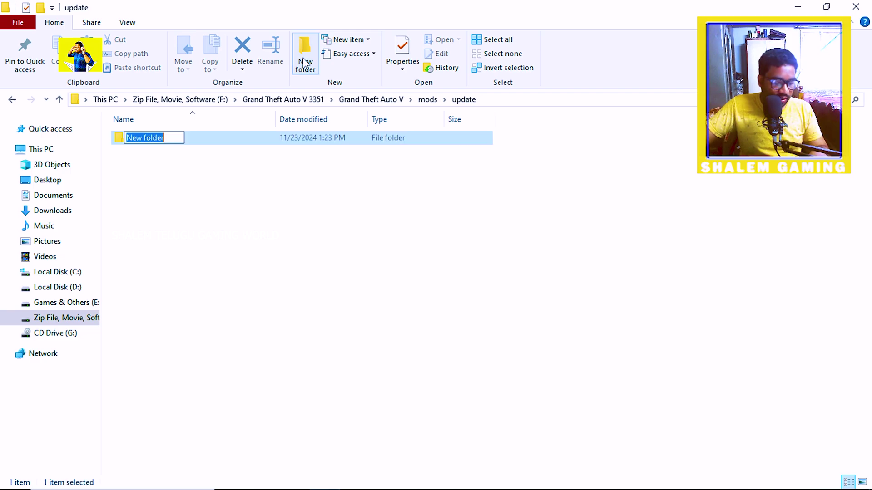
type("x64")
key("Return")
key("Return")
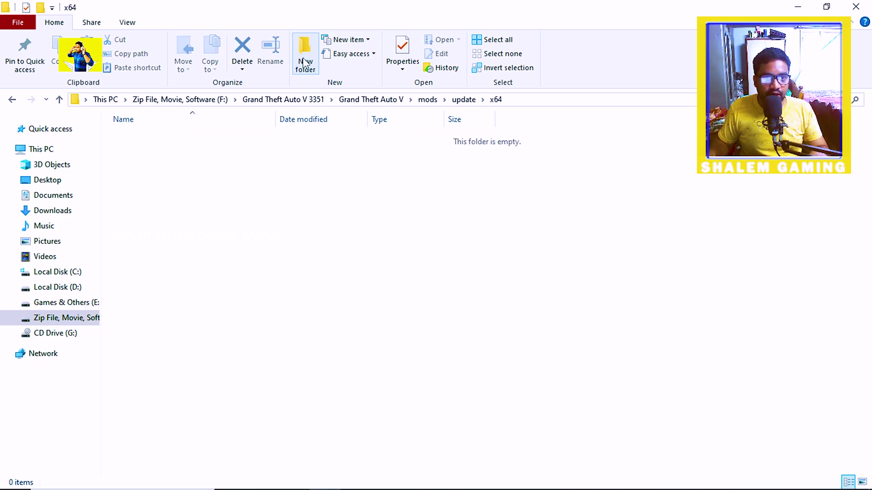
left_click(303, 63)
type("do")
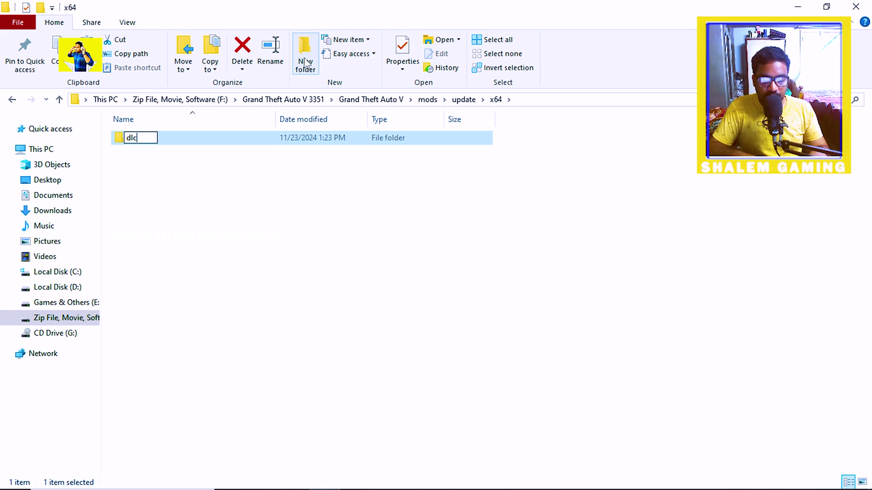
key("Return")
key("Return")
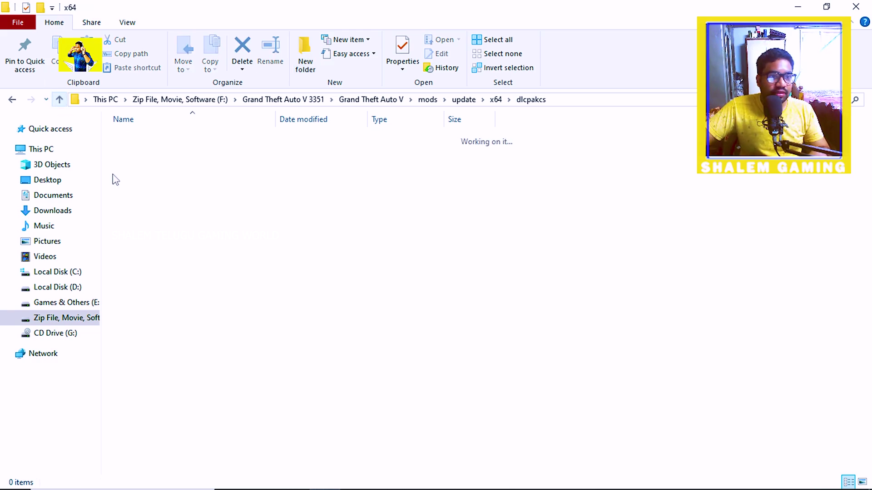
Step: Rename the misspelled folder to dlcpacks, dismiss the location error, and go to F:
key("alt+Up")
left_click(151, 138)
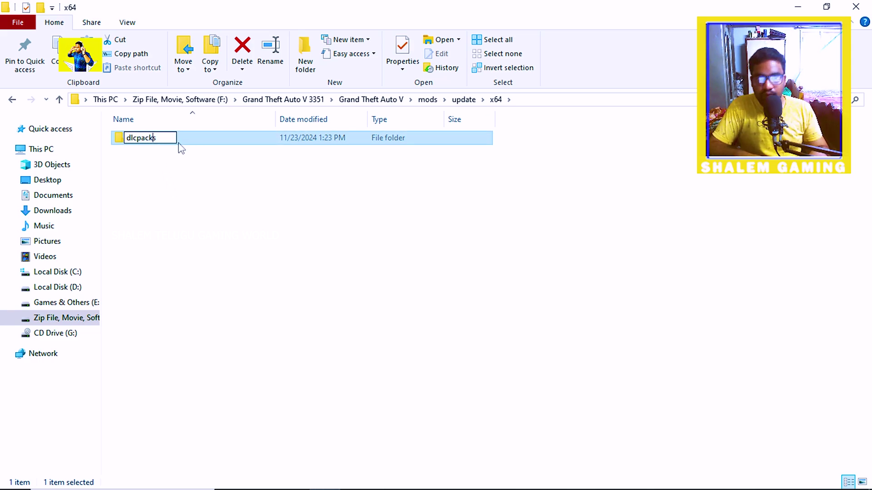
type("dlcpacks")
key("Return")
left_click(12, 101)
left_click(587, 266)
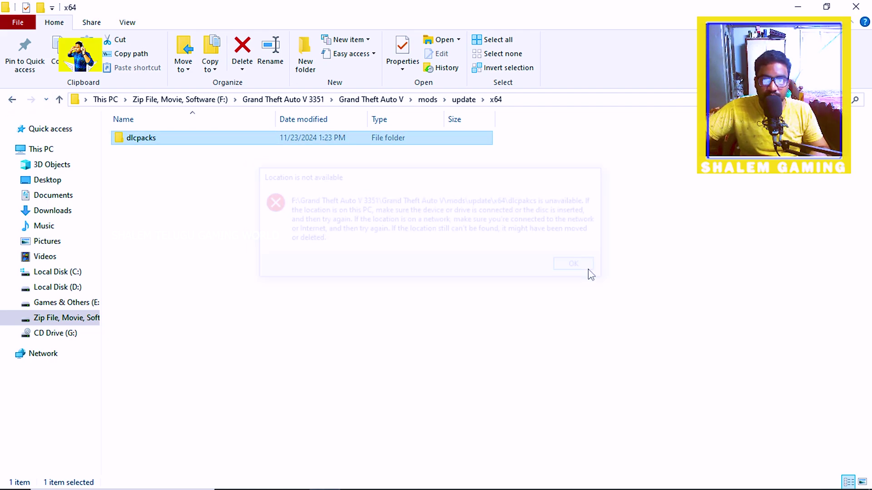
left_click(98, 318)
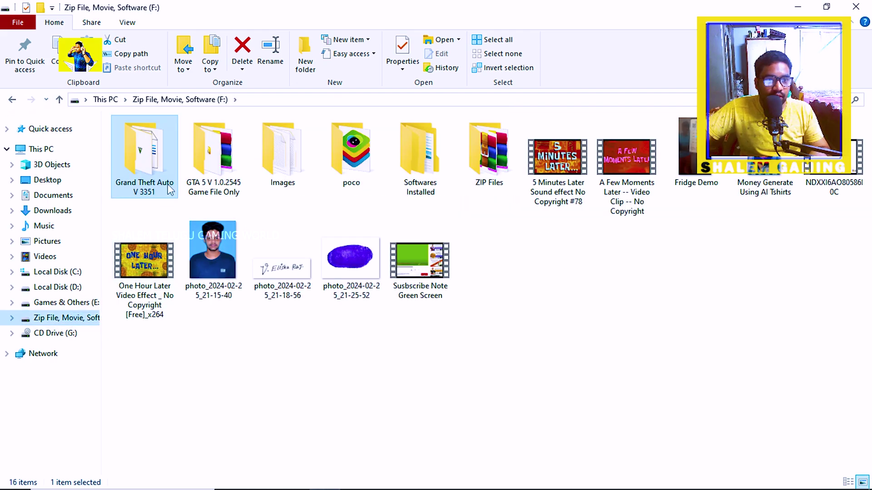
Step: Copy update.rpf and update2.rpf from the Grand Theft Auto V game's update folder
double_click(145, 172)
double_click(152, 164)
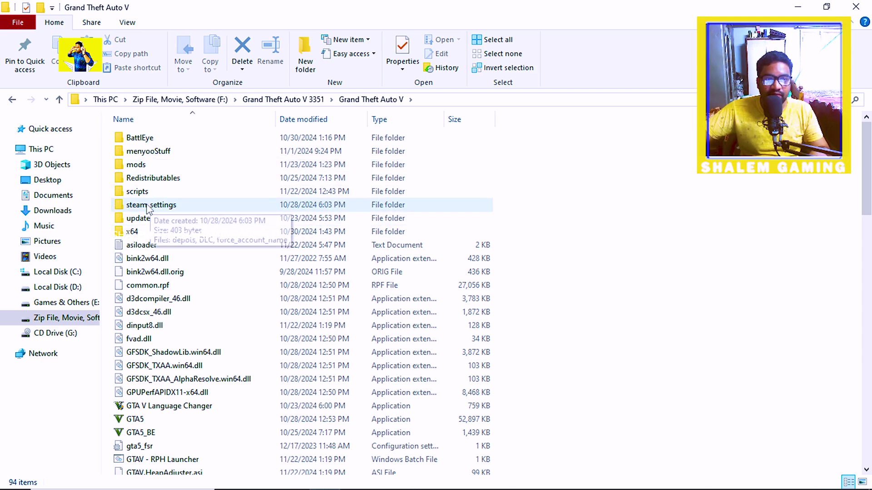
double_click(145, 217)
left_click_drag(156, 186, 150, 151)
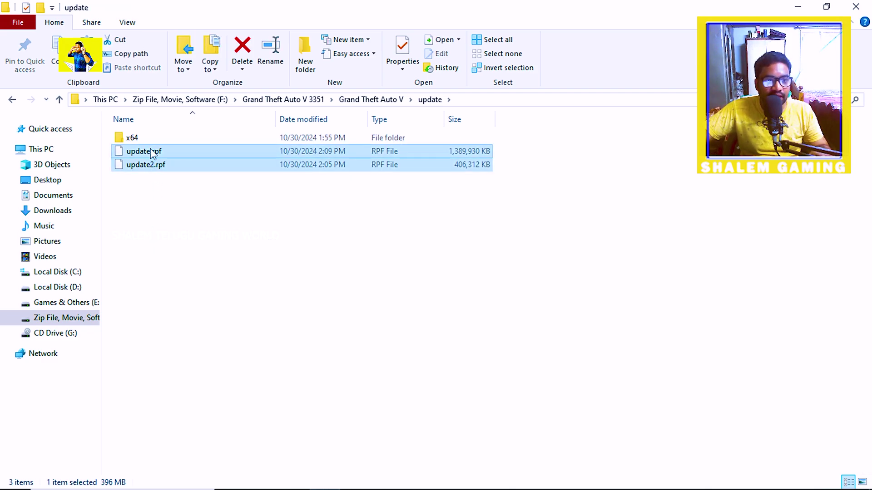
right_click(150, 151)
left_click(188, 291)
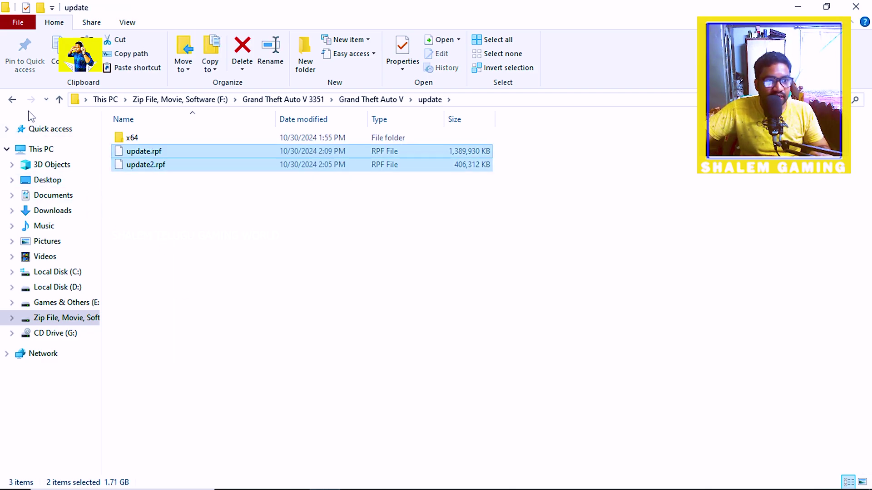
Step: Paste the two rpf files into the new mods\update folder
left_click(12, 100)
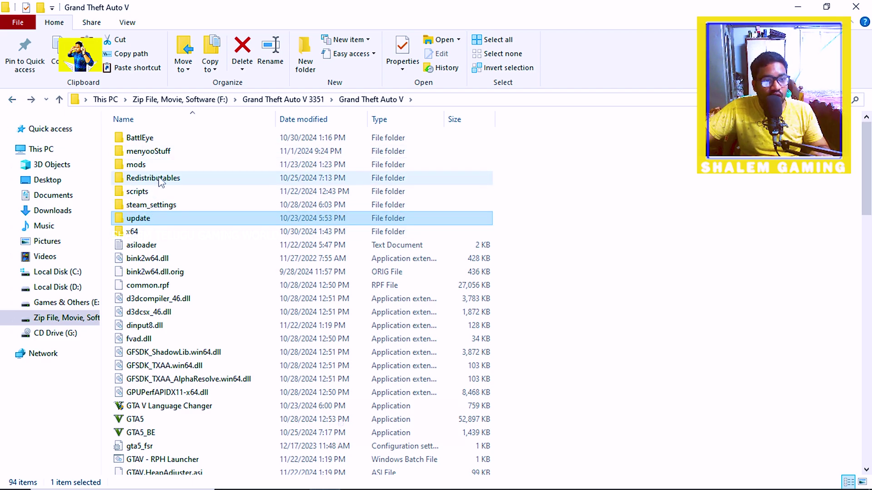
double_click(141, 164)
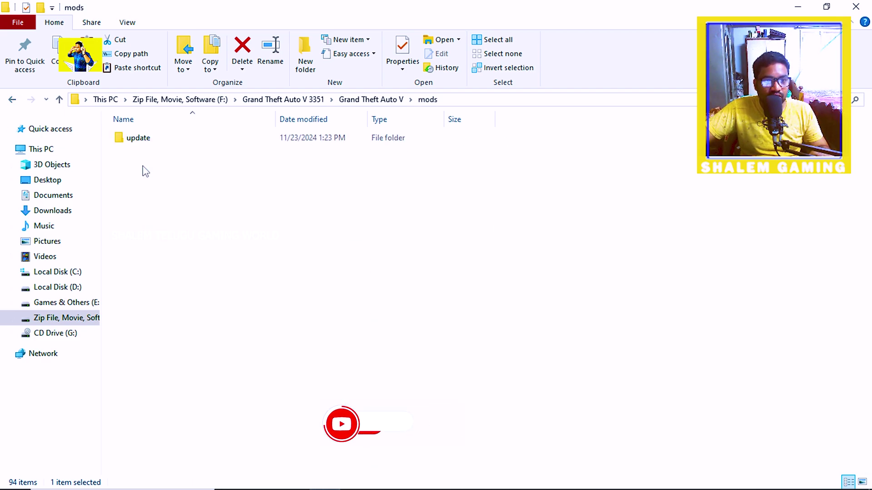
double_click(142, 139)
right_click(151, 192)
left_click(181, 275)
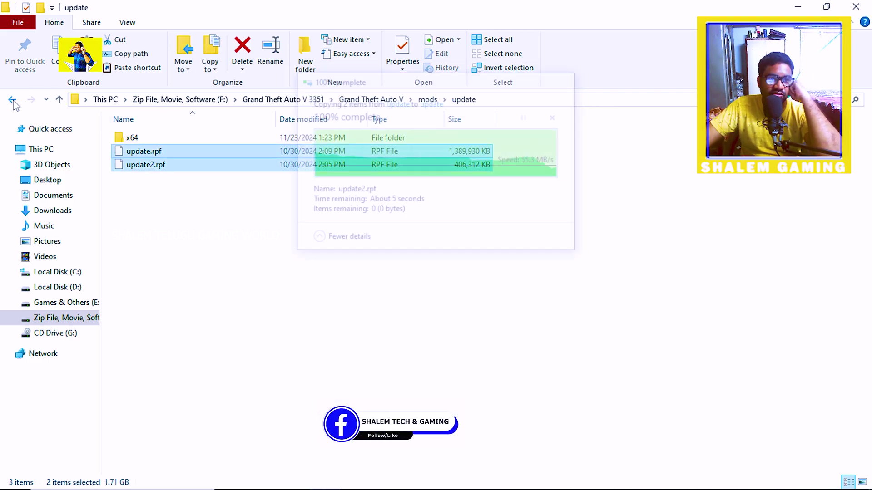
Step: Refresh the mods\update listing, navigate back toward the F: drive, and close File Explorer
right_click(214, 259)
left_click(248, 311)
left_click(12, 99)
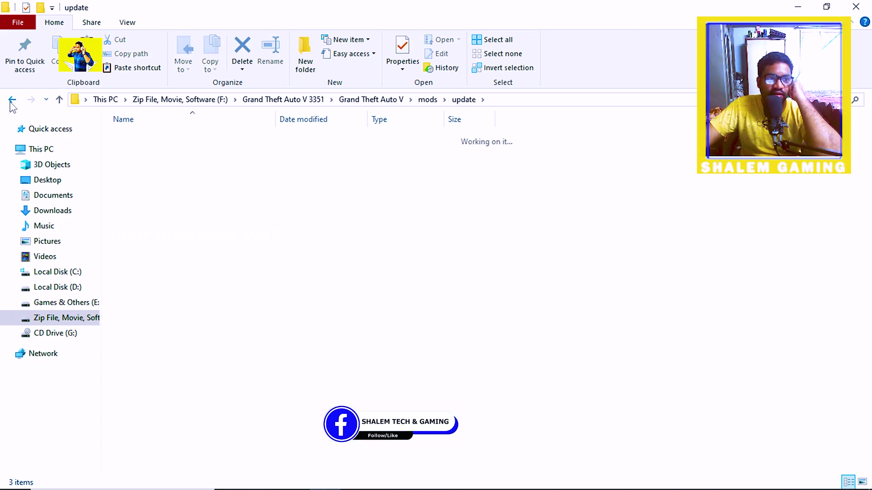
left_click(12, 100)
left_click(856, 6)
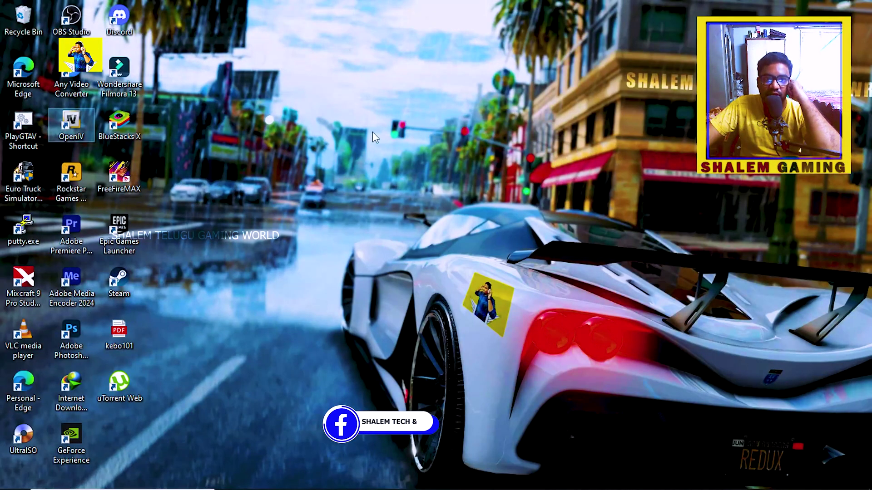